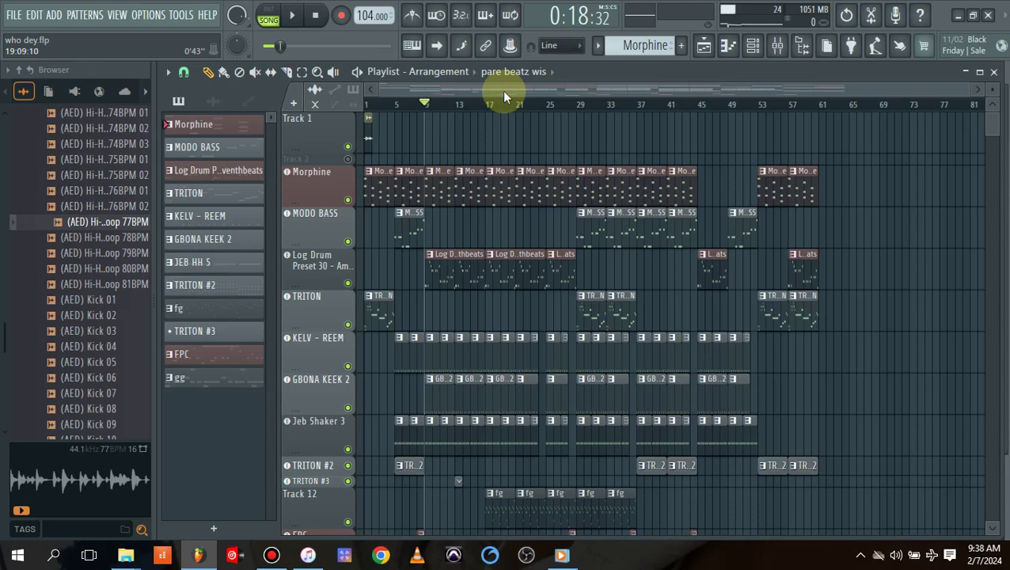
- Solo the Morphine track in the playlist and increase the height of the empty Track 2 above it
click(776, 46)
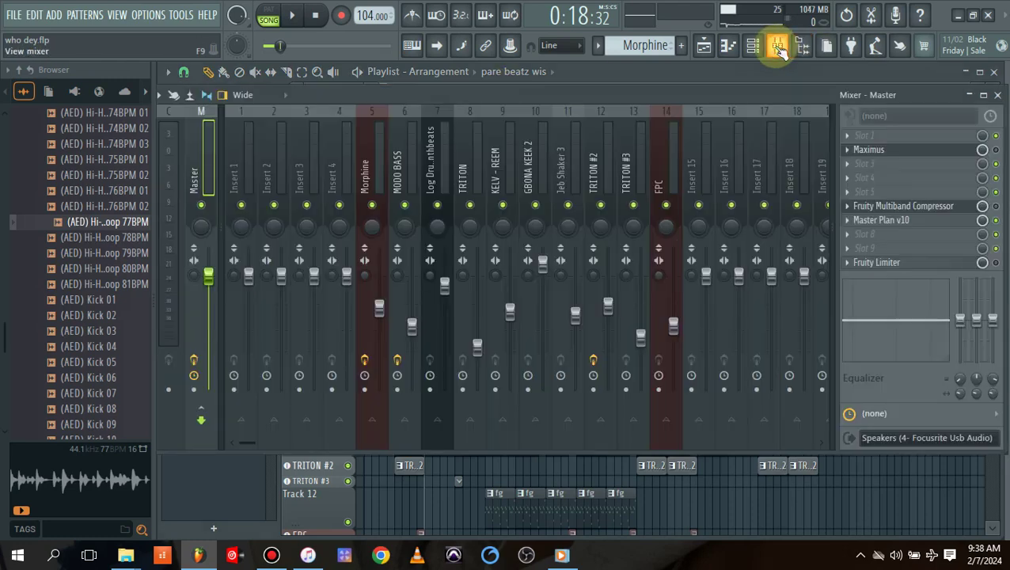
click(707, 45)
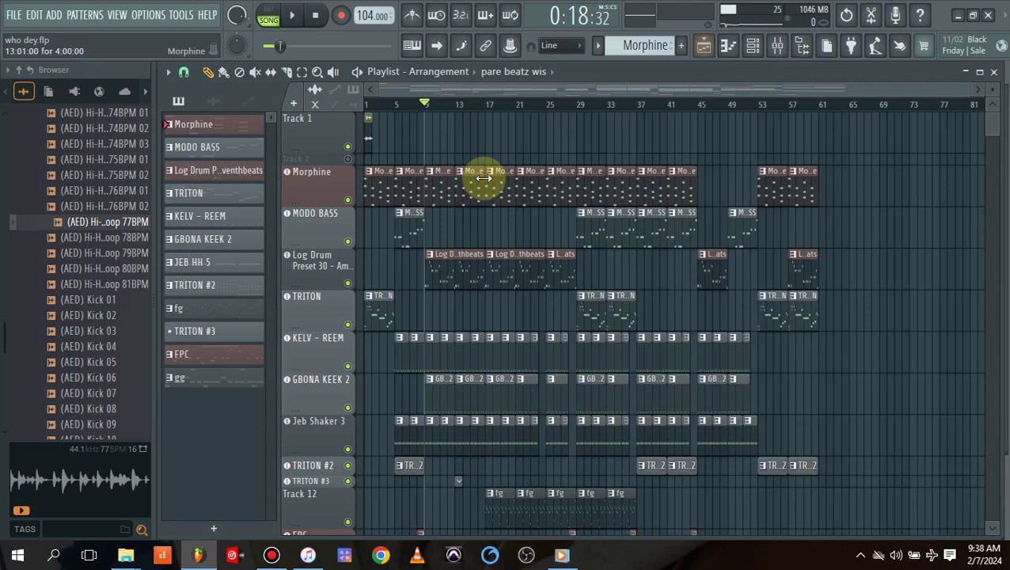
right_click(347, 200)
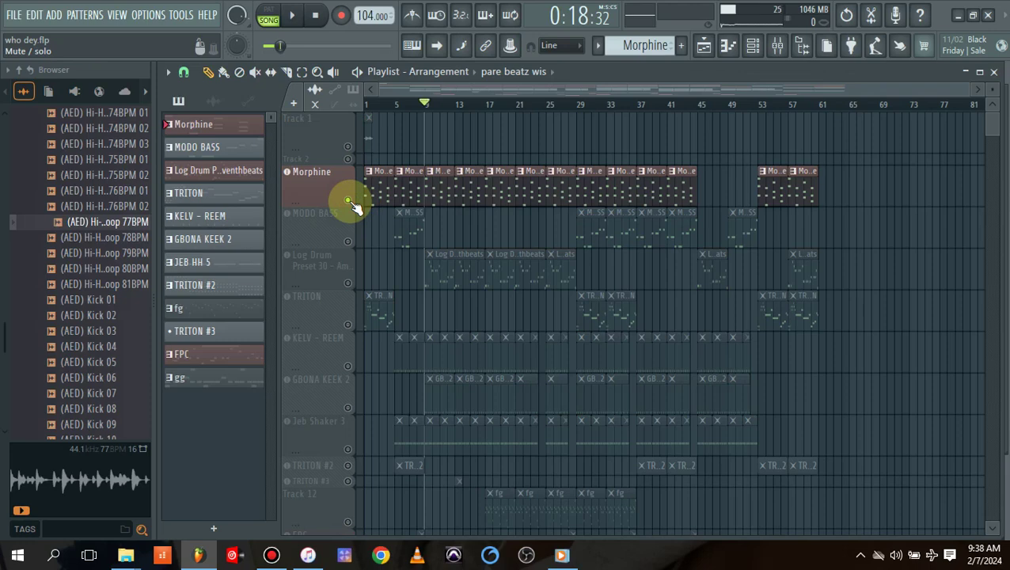
drag(325, 164, 323, 279)
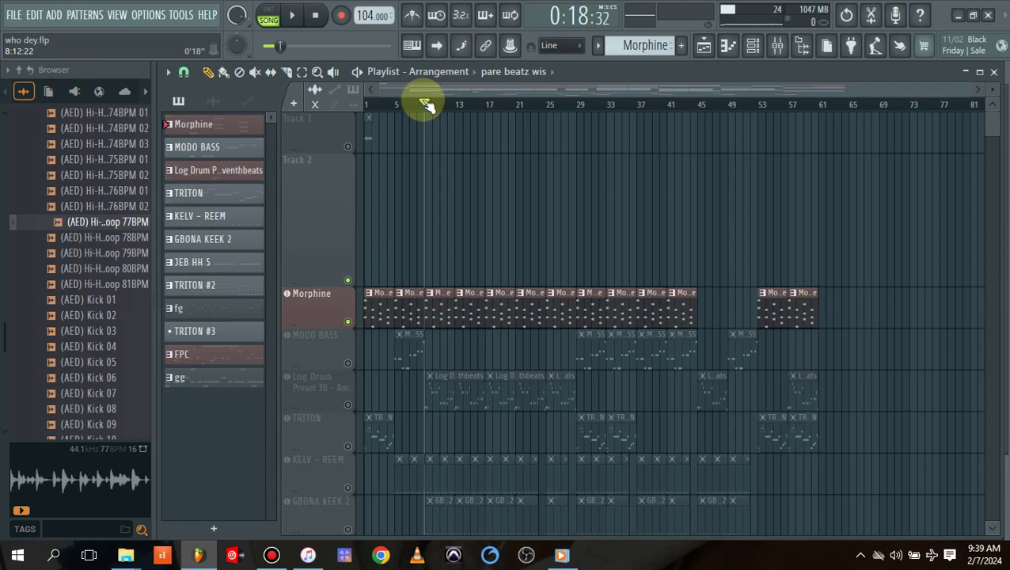
- Unsolo the Morphine track and play the full arrangement briefly
right_click(349, 323)
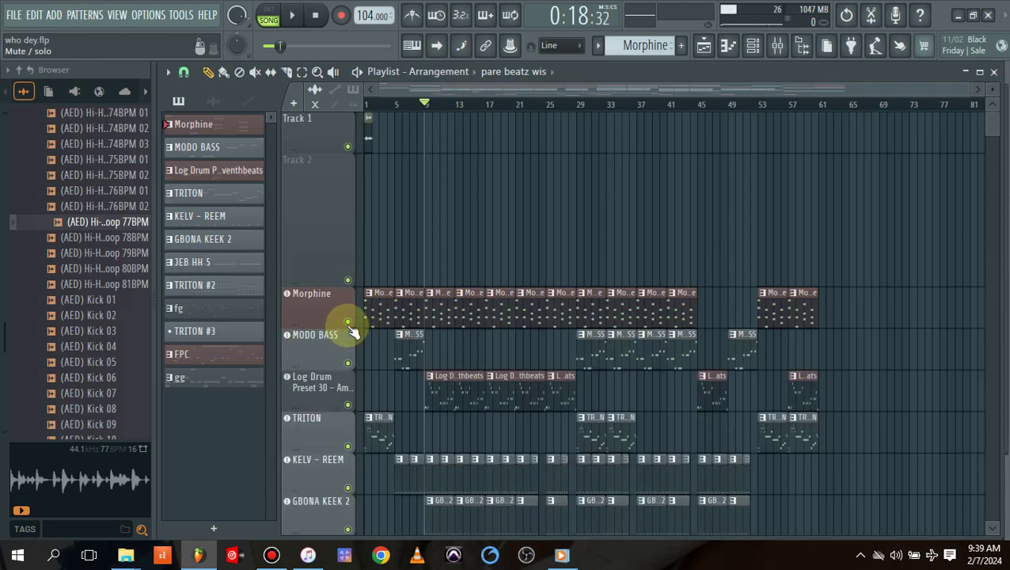
key(space)
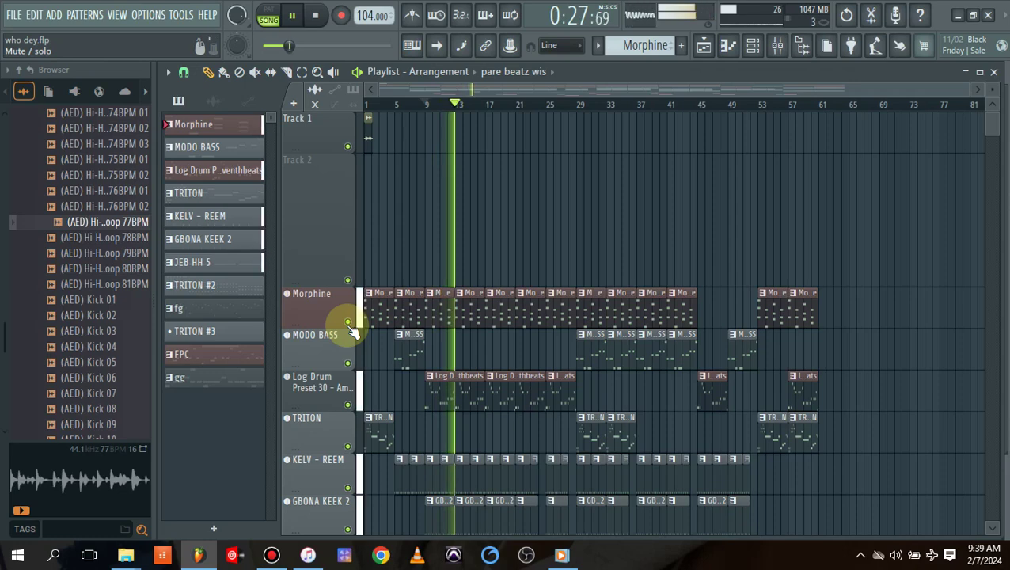
key(space)
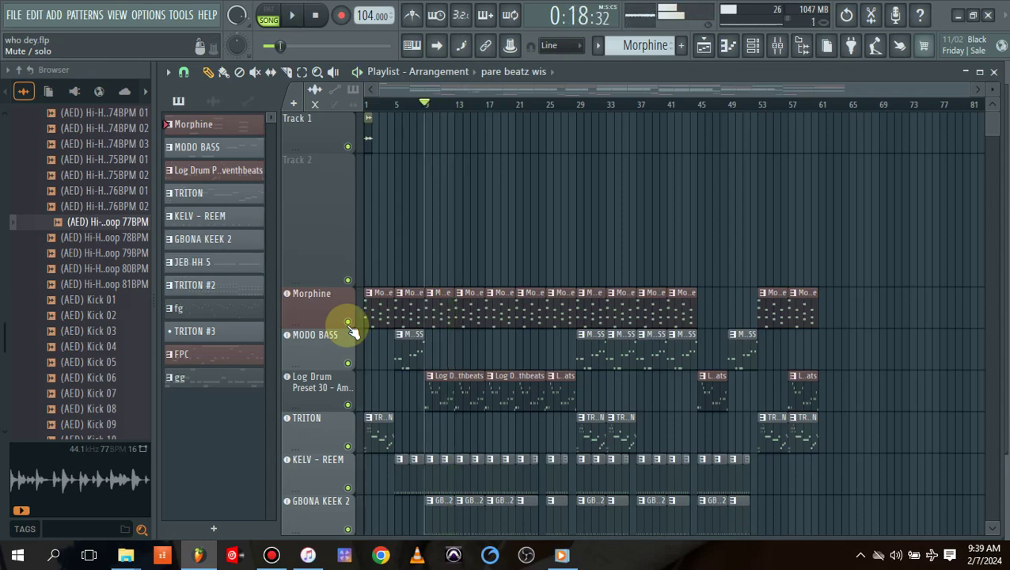
- Solo the Morphine track and play it back on its own
right_click(347, 322)
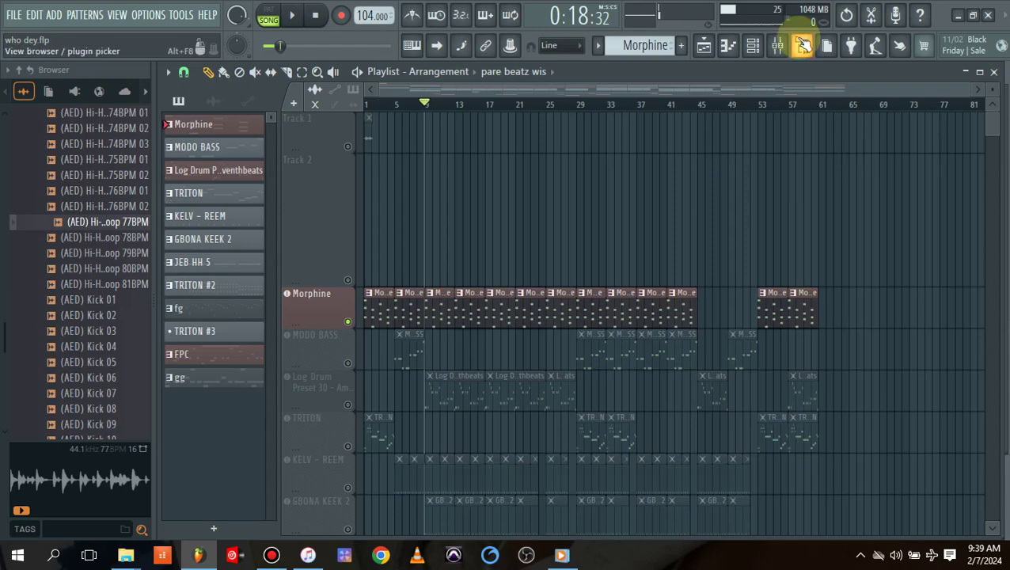
key(space)
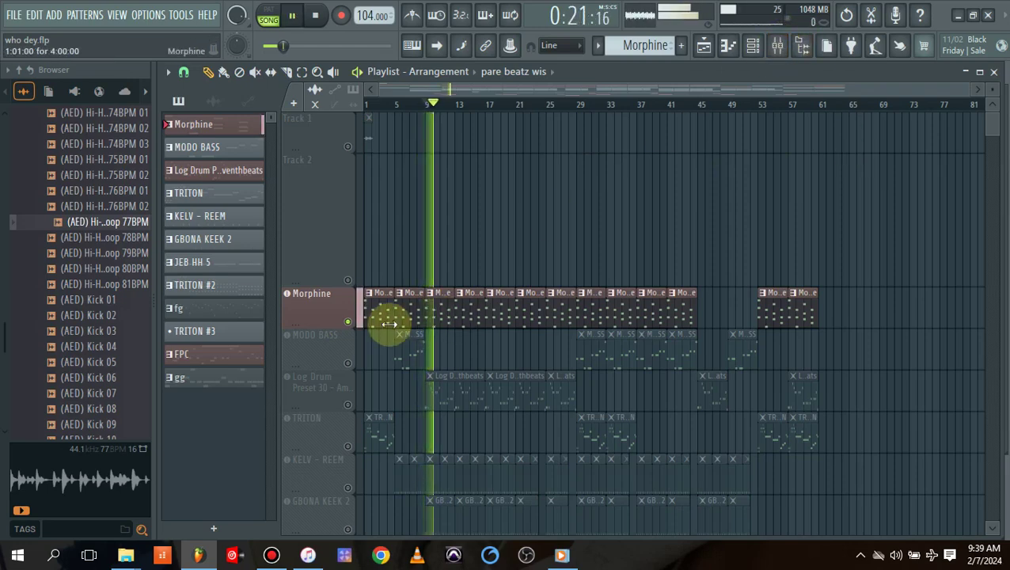
key(space)
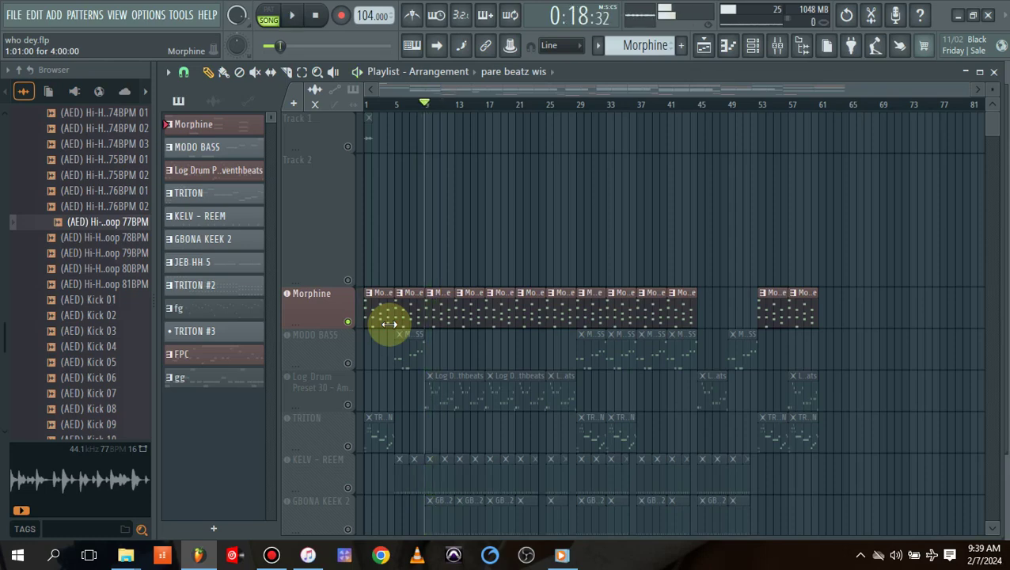
- View the Morphine synth's program and settings from its playlist track, then return to the playlist
click(308, 312)
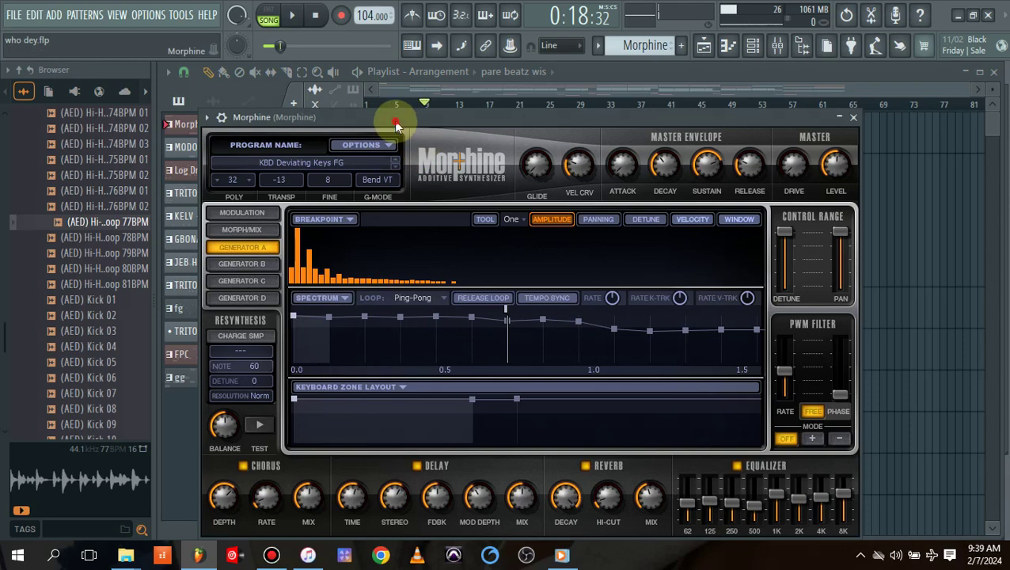
drag(394, 118, 444, 116)
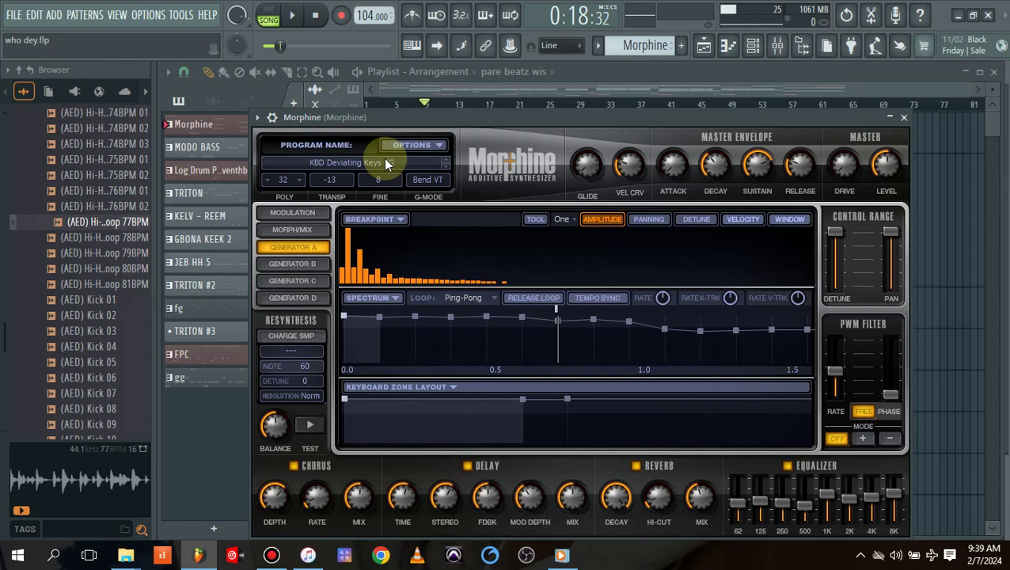
click(445, 87)
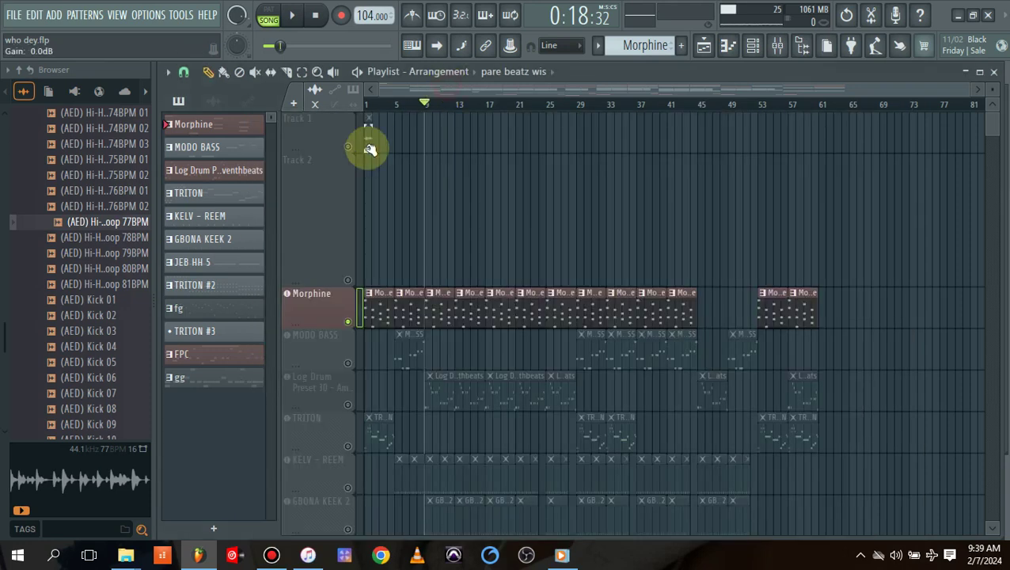
- Turn Track 2 into an instrument track using the Purity plugin
right_click(323, 243)
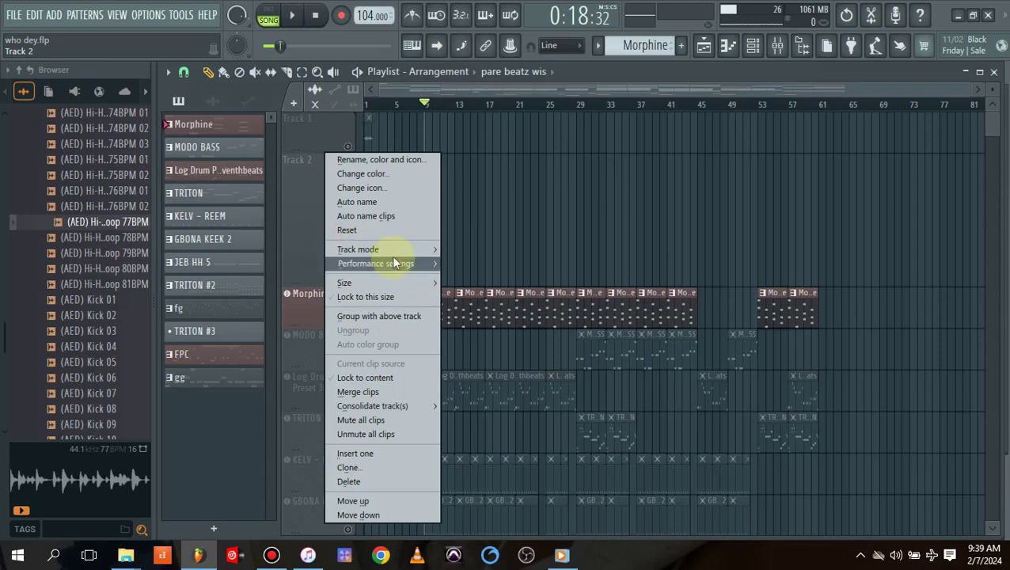
mouse_move(419, 250)
mouse_move(483, 279)
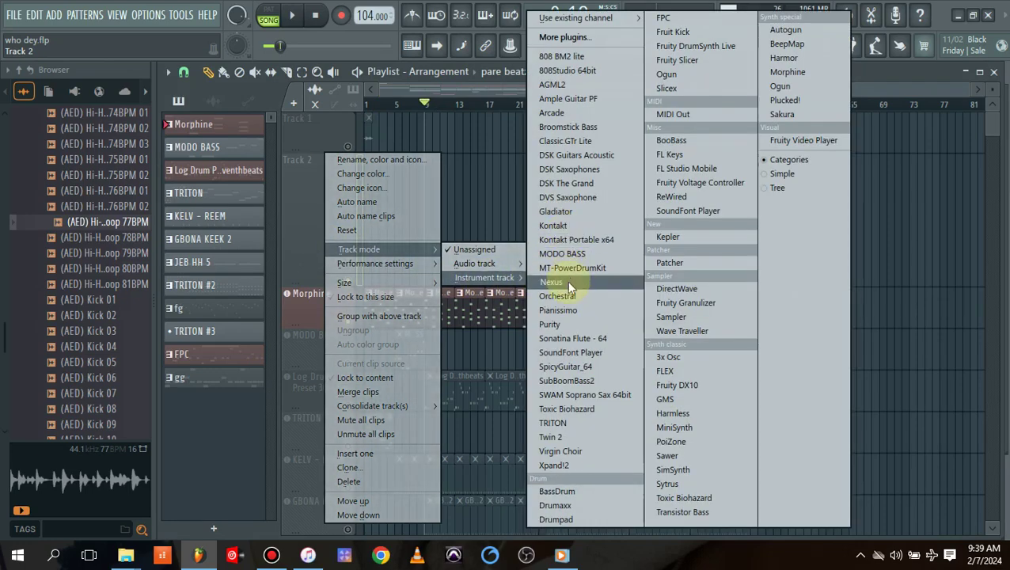
click(554, 325)
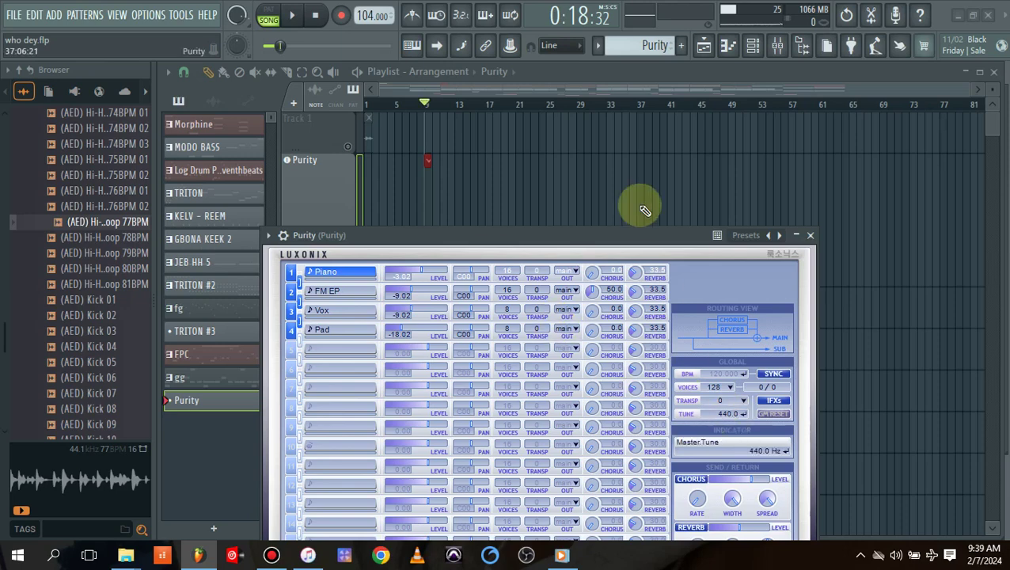
- Enable the typing keyboard for piano input and play a few test notes on Purity
click(412, 47)
key(q)
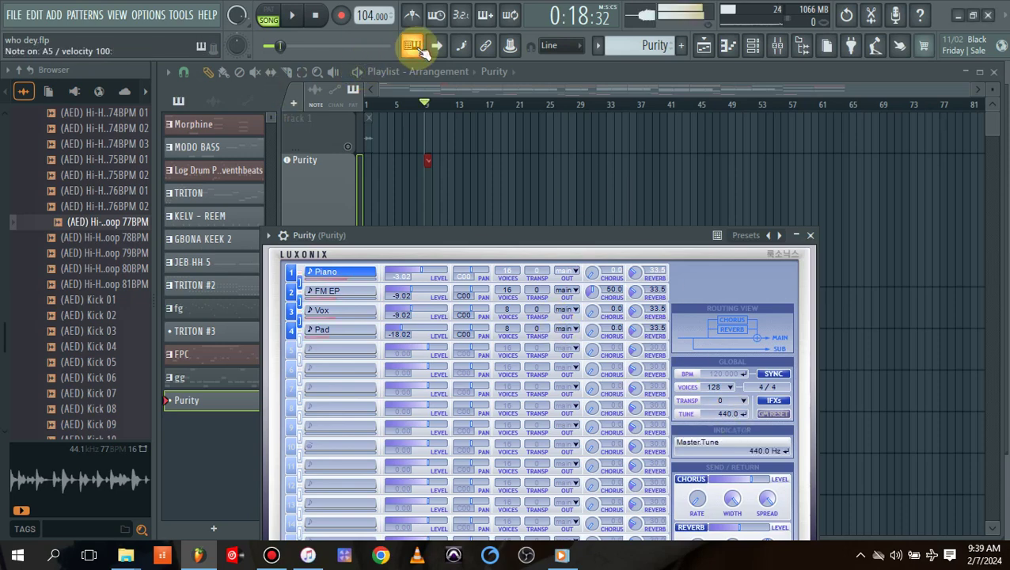
key(b)
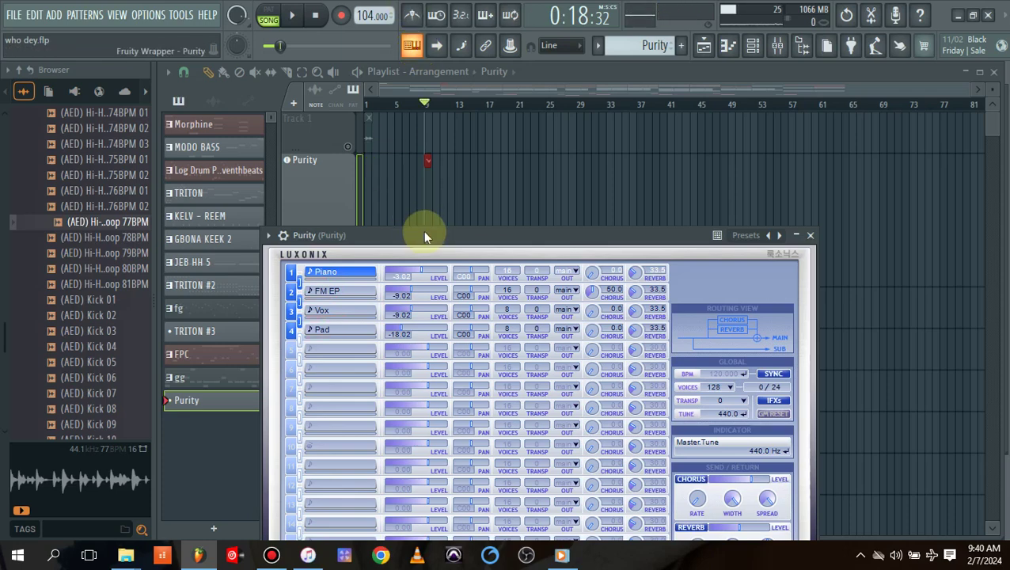
- Load the Joey Fast preset from the Organ category in Purity and reposition the plugin window
drag(423, 231, 403, 135)
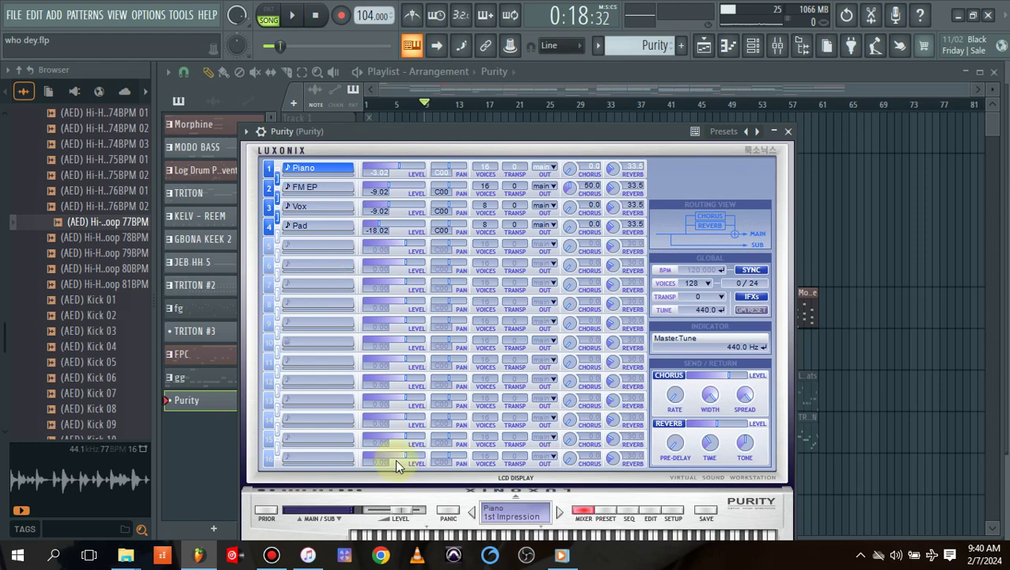
click(605, 512)
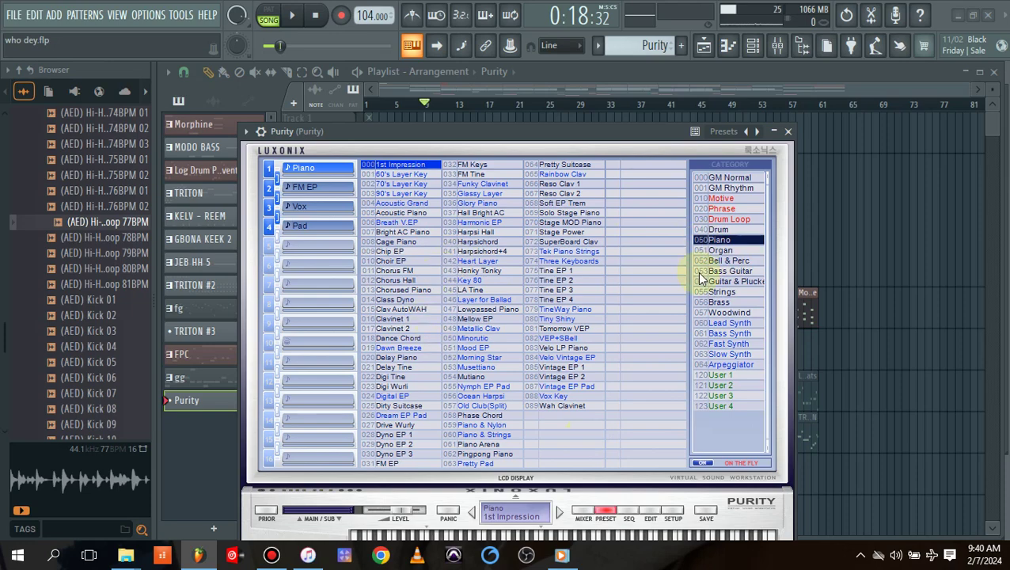
click(722, 250)
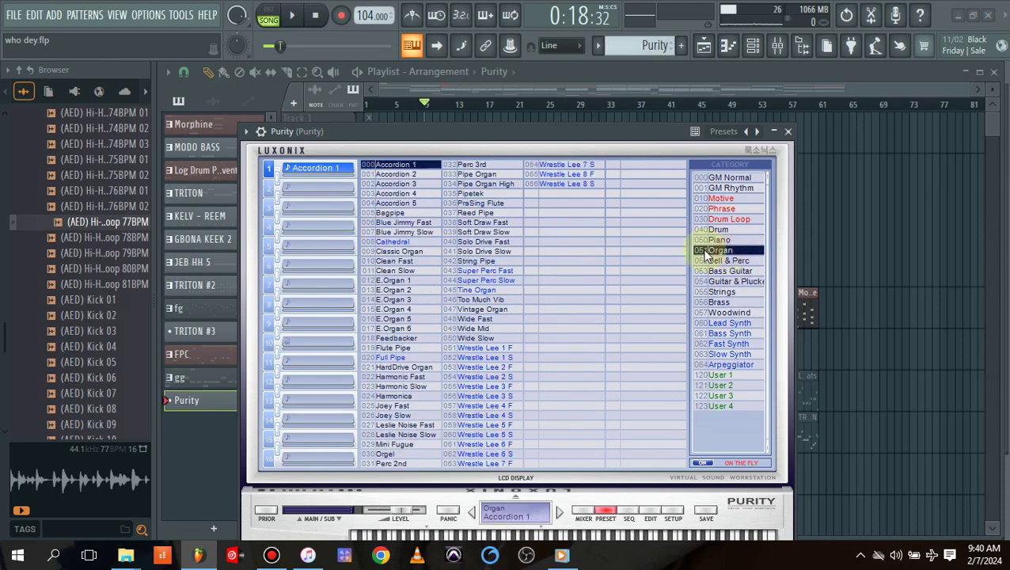
click(405, 425)
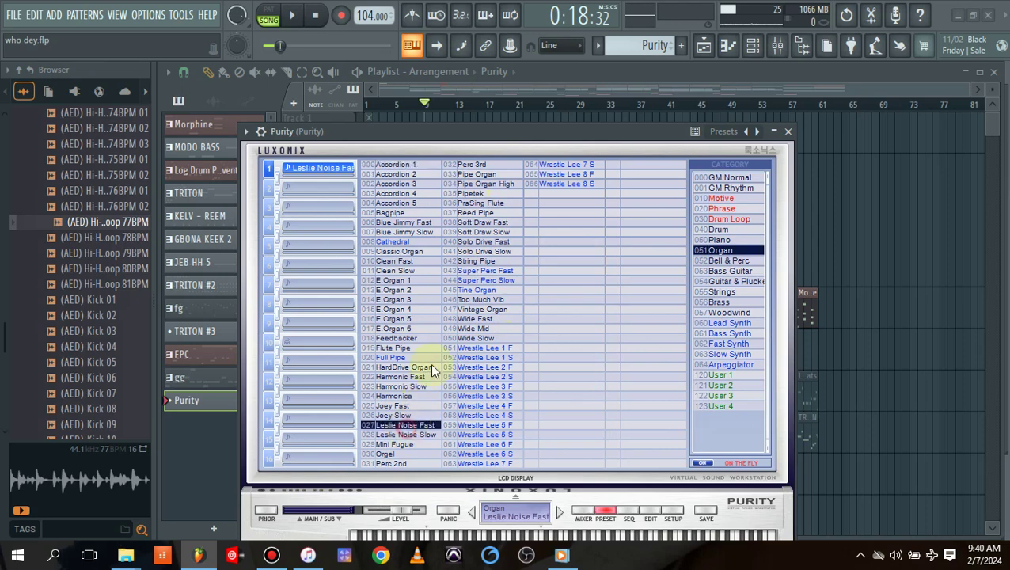
click(390, 406)
drag(478, 131, 551, 130)
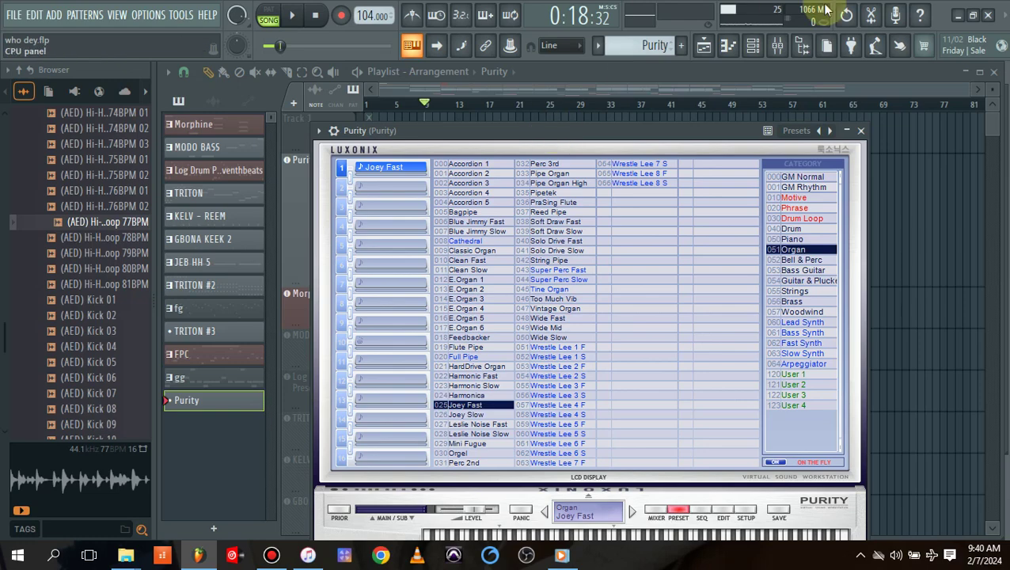
- Audition the Morphine mixer track and switch off its Fruity Stereo Shaper effect
click(777, 45)
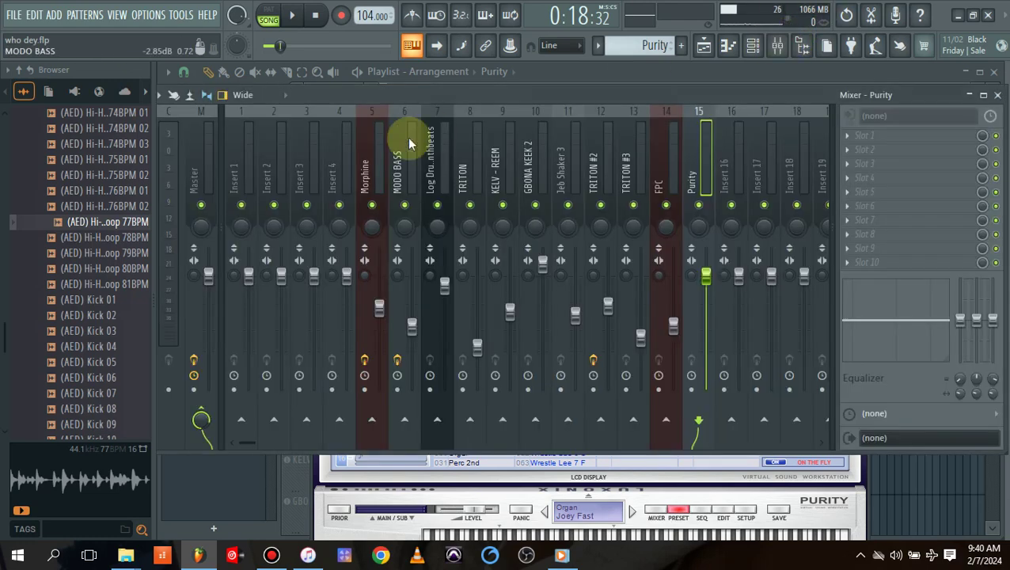
click(372, 184)
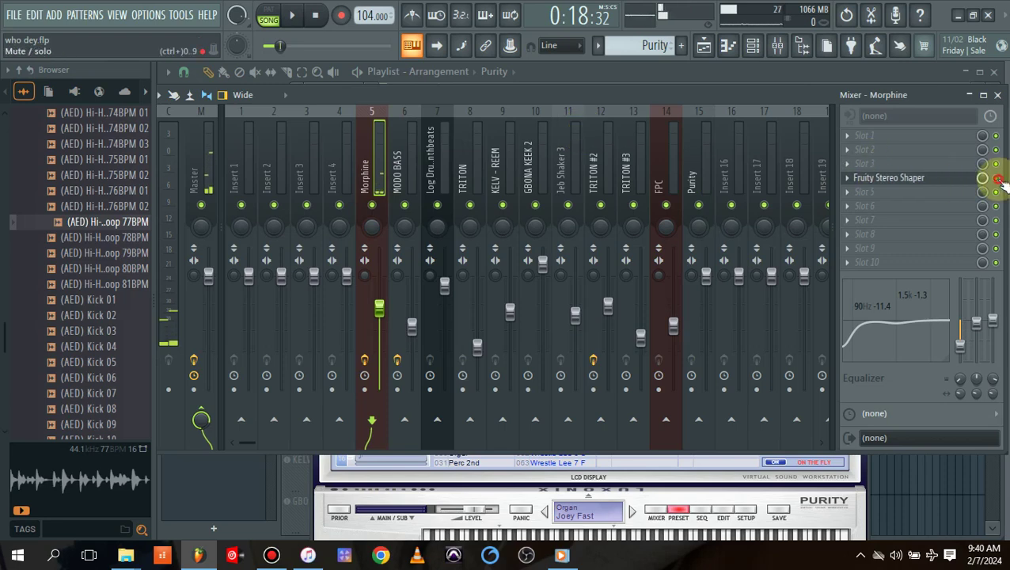
key(space)
key(space)
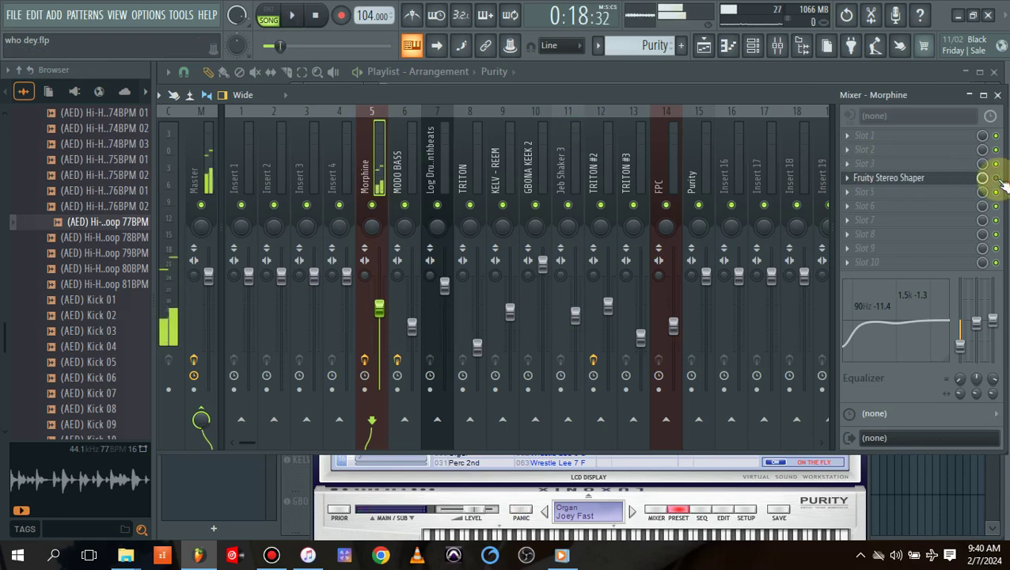
click(996, 178)
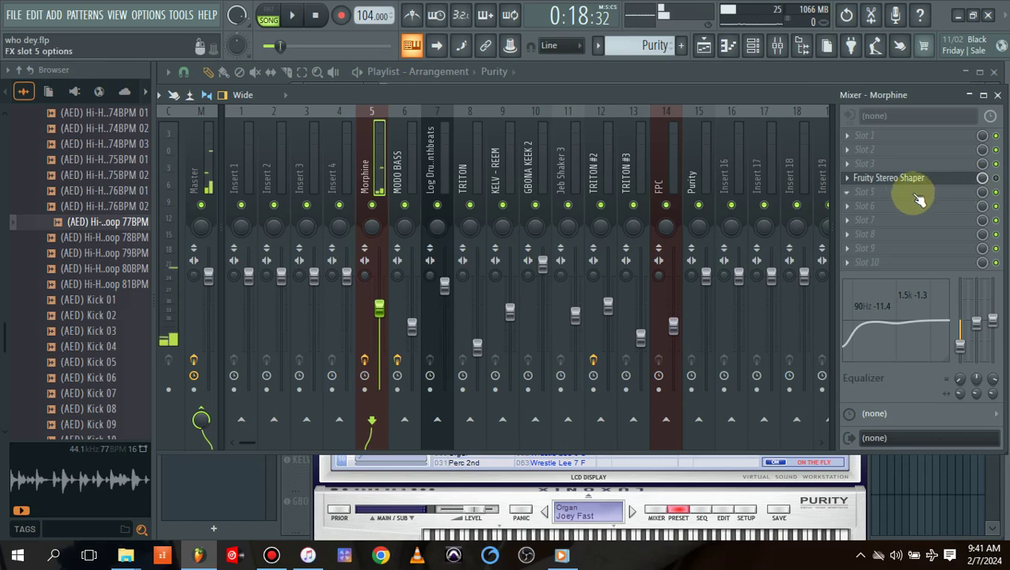
- Examine the settings and preset list of the Fruity Stereo Shaper on the Morphine mixer track
click(911, 183)
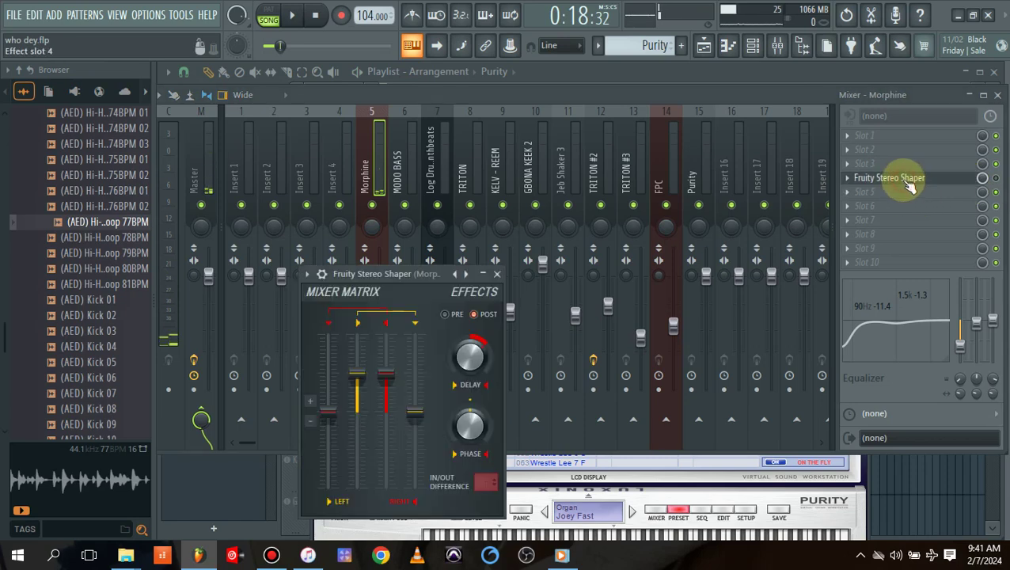
click(304, 272)
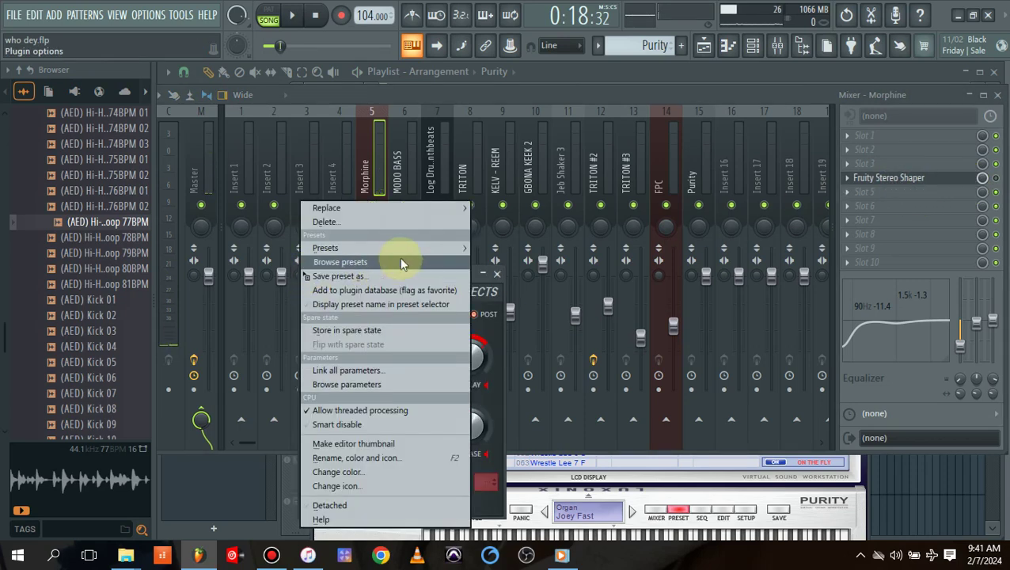
mouse_move(460, 251)
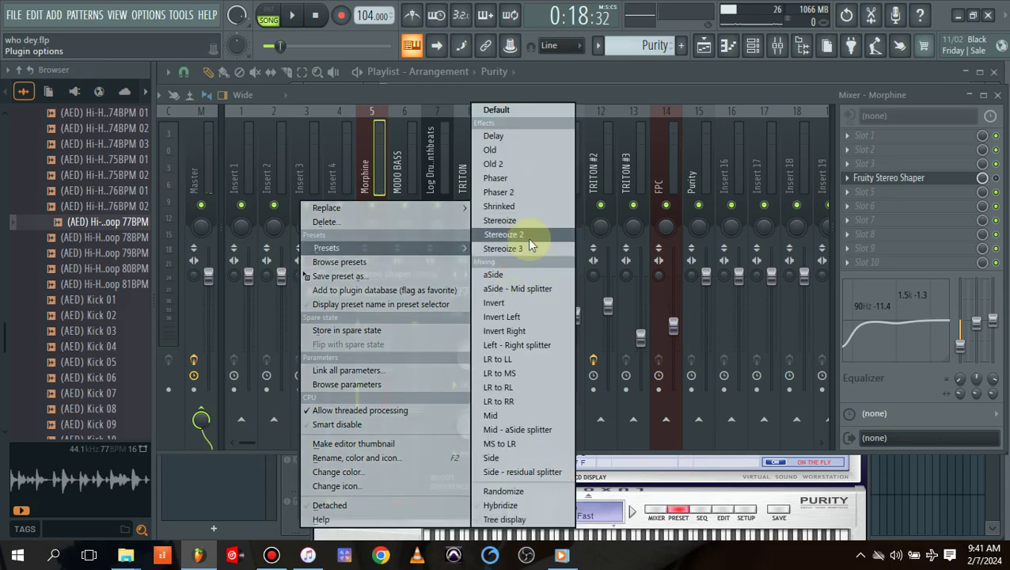
click(652, 88)
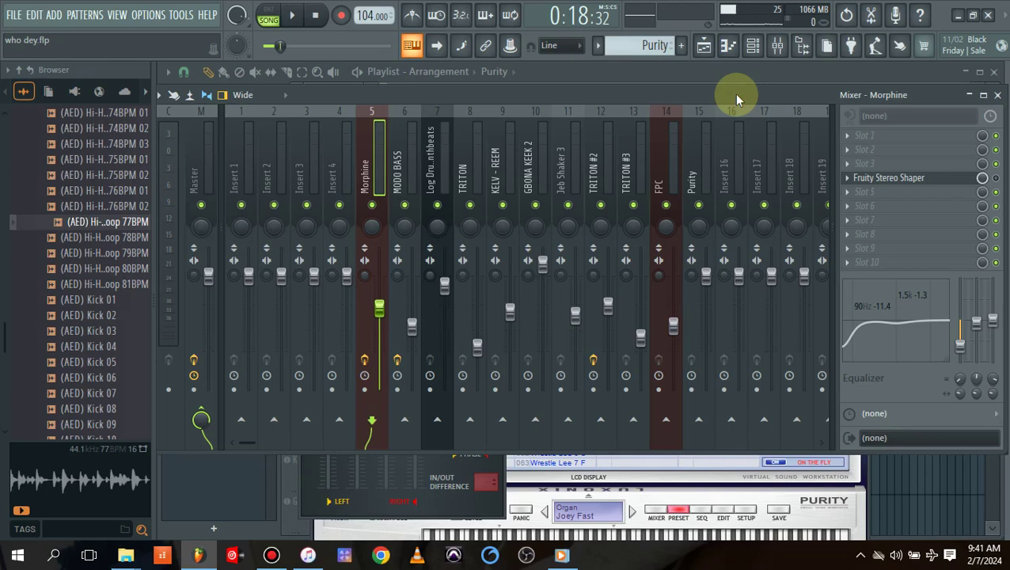
- Open the Morphine synth from the channel rack to examine its sound and effect settings
click(753, 45)
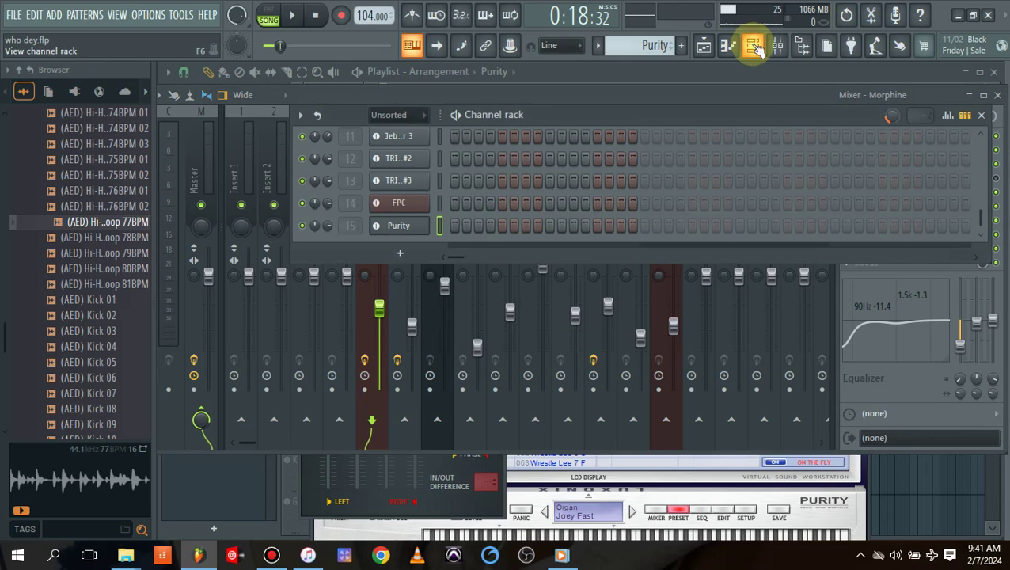
click(400, 205)
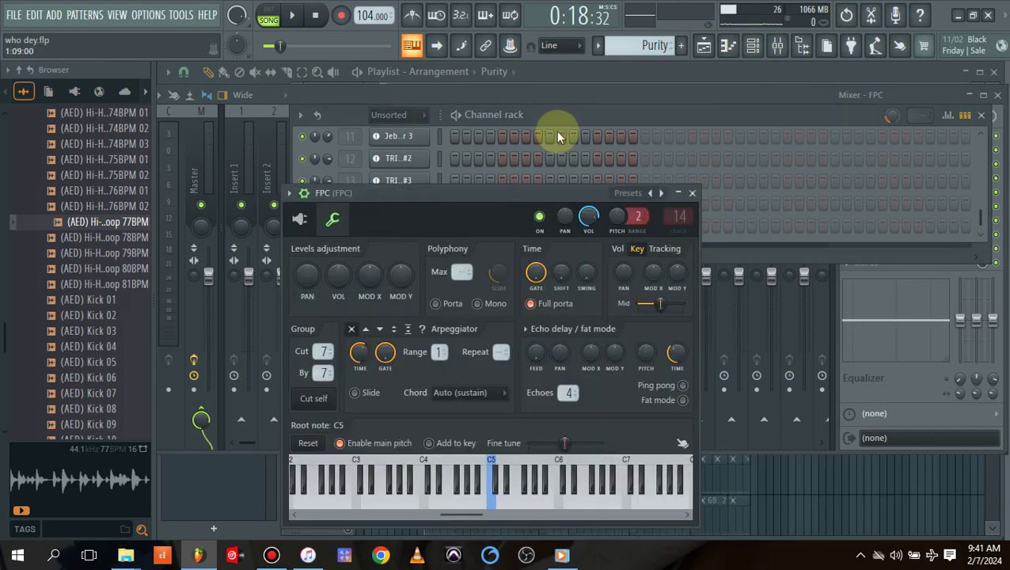
click(578, 114)
drag(982, 221, 552, 157)
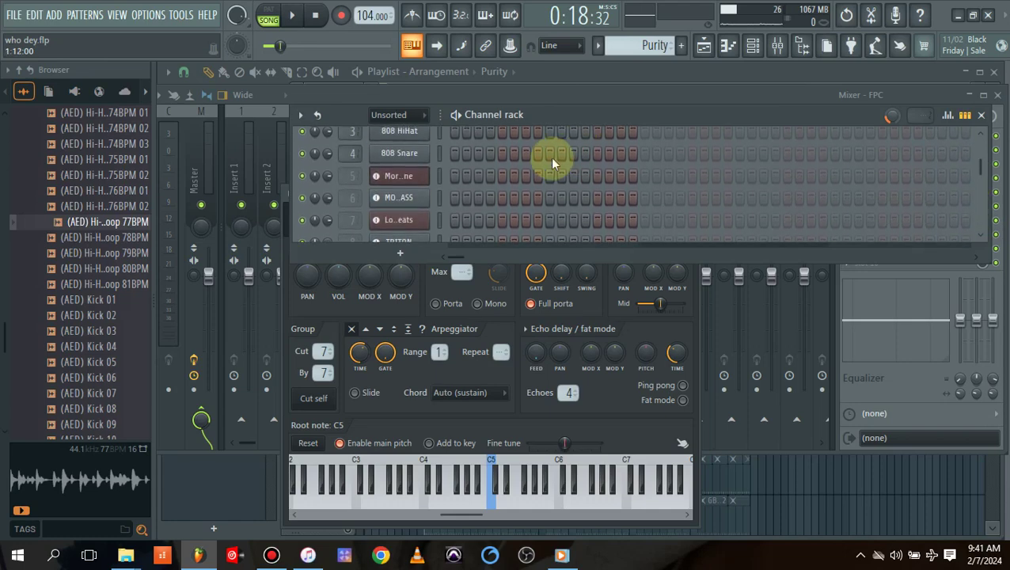
click(410, 180)
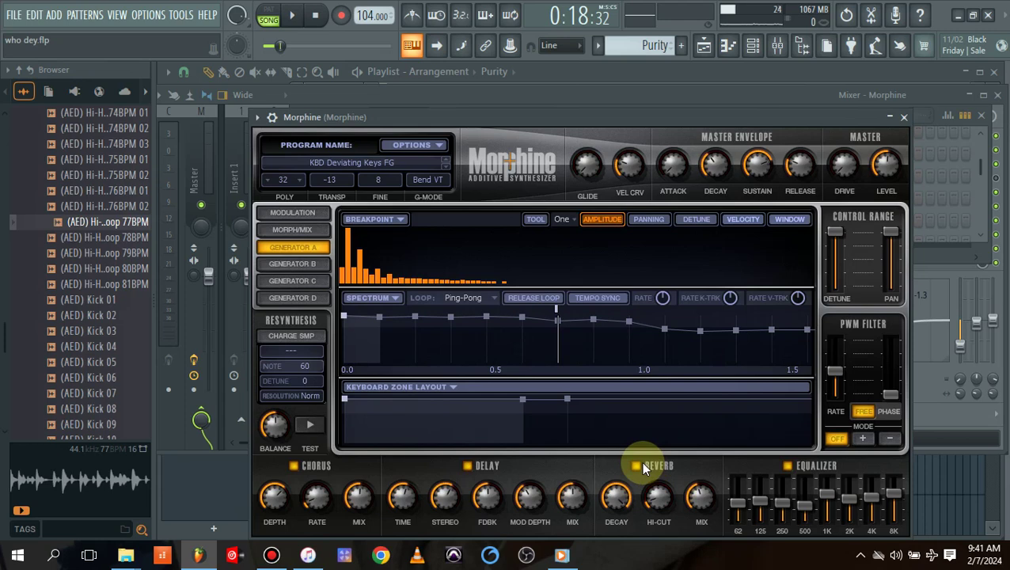
- Solo the Log Drum track in the playlist and audition it from bar 9
click(704, 47)
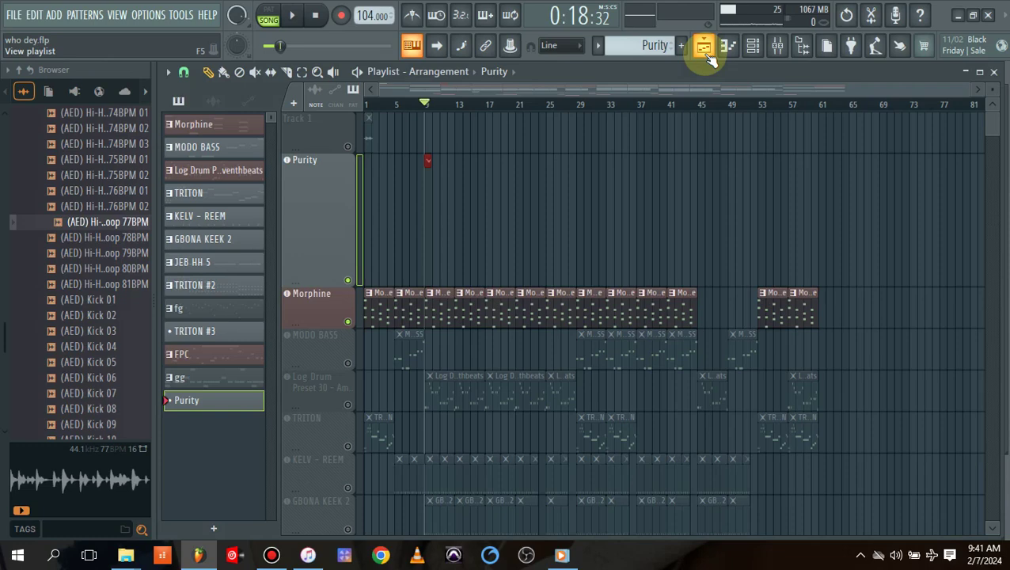
right_click(349, 403)
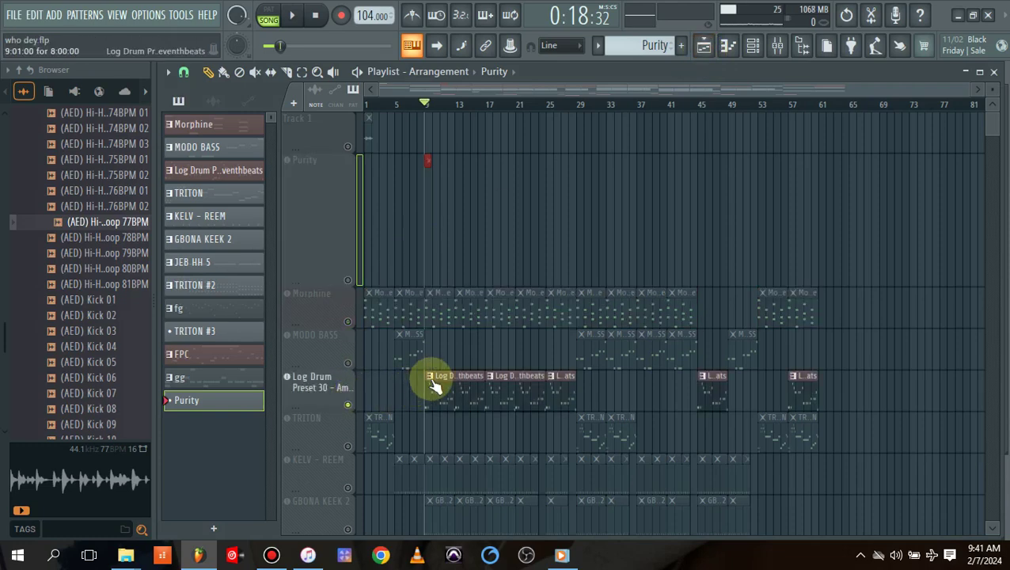
key(space)
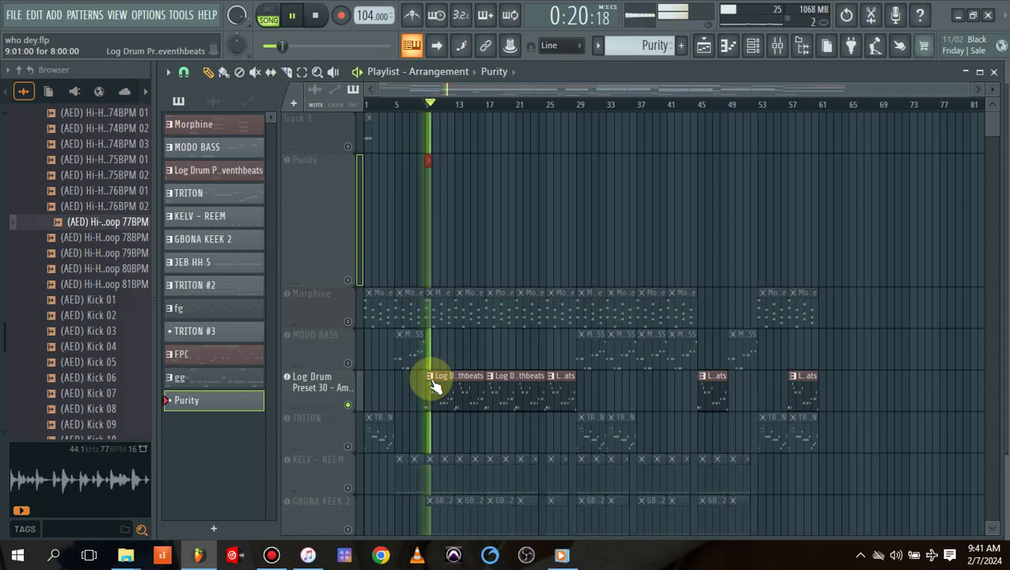
key(space)
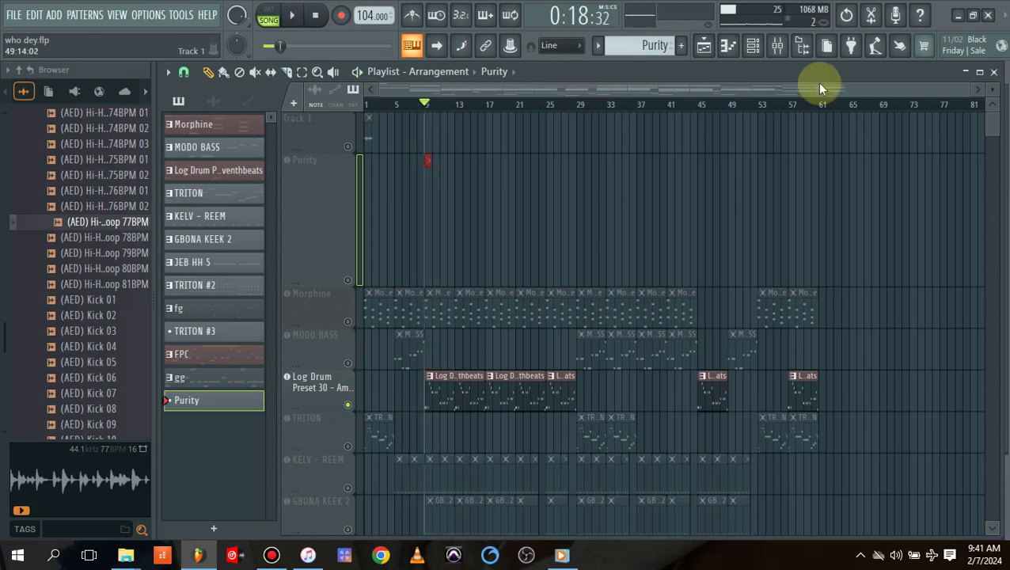
- Select the Log Drum mixer track and play its part while examining its effect slots
click(777, 45)
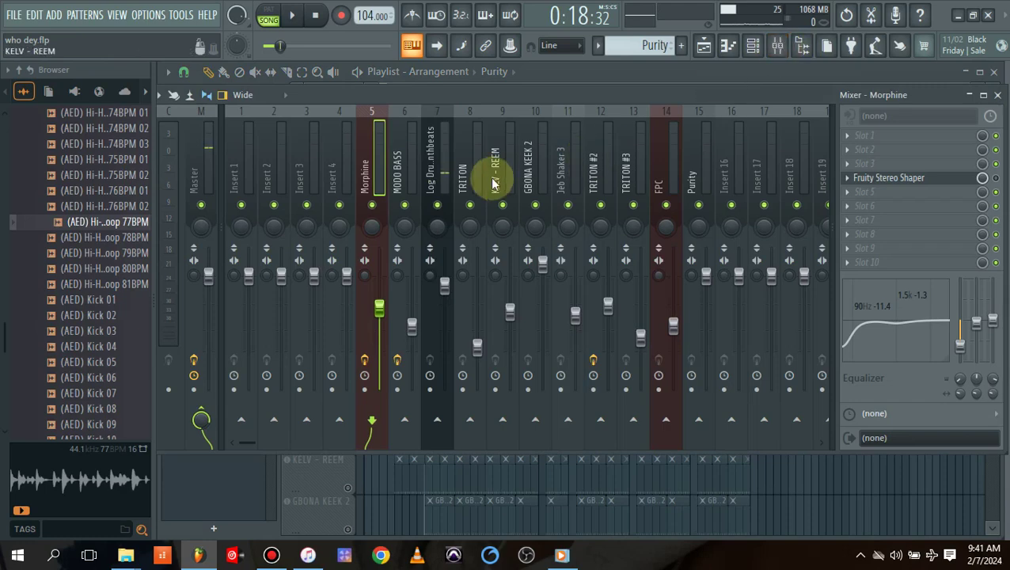
click(445, 185)
key(space)
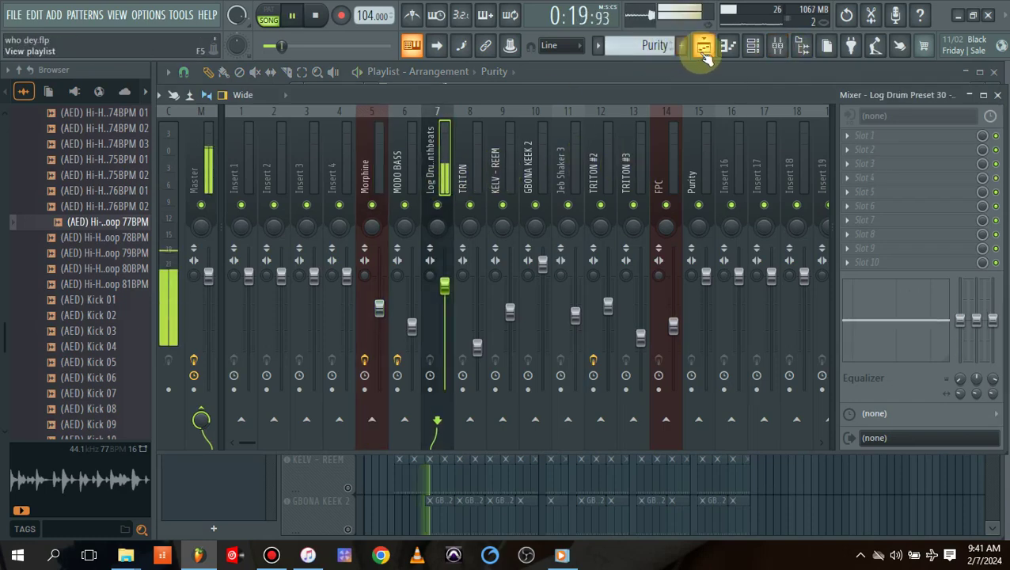
click(752, 48)
key(space)
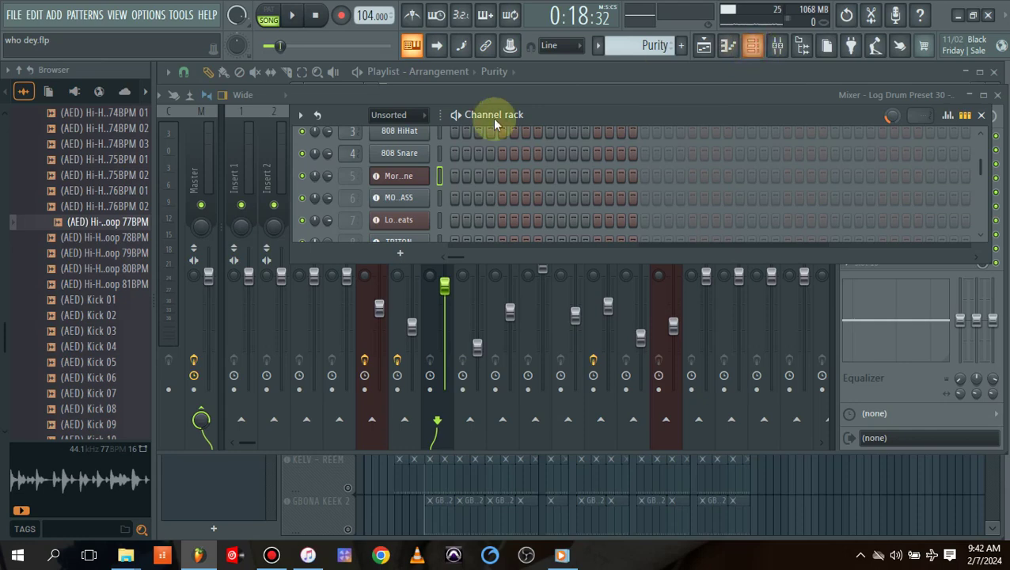
- Open the Log Drum channel's Fruity DX10 synth from the channel rack to examine its preset
click(412, 172)
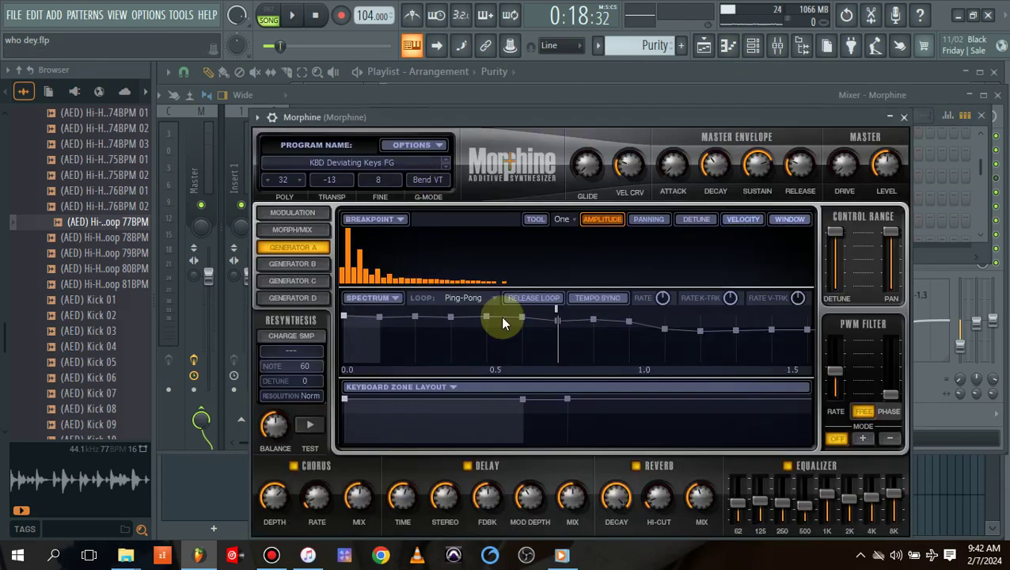
click(522, 107)
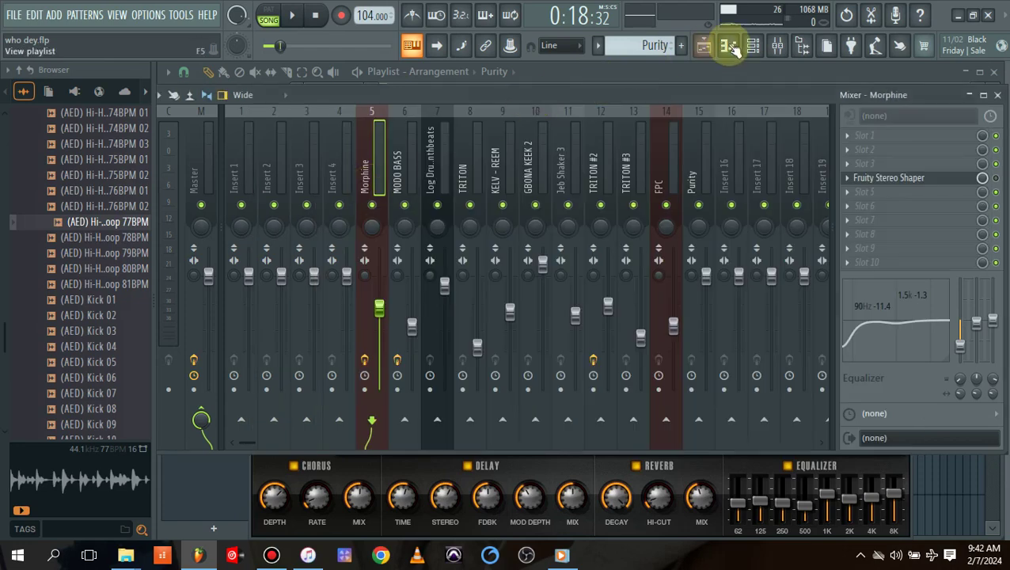
click(756, 45)
click(400, 219)
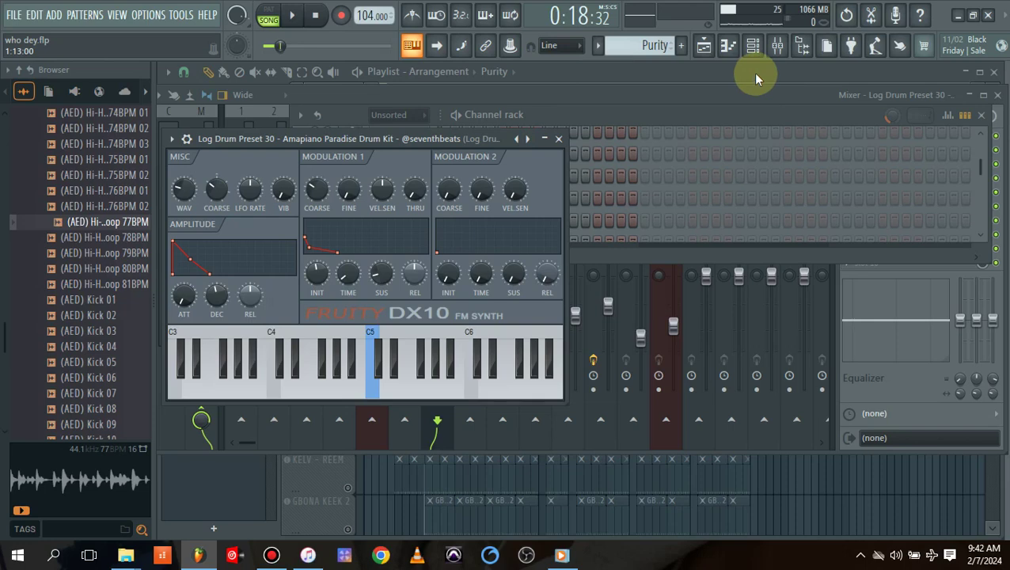
- Load Saturation Knob into effect slot 4 of the Log Drum mixer track and reposition its window
click(777, 46)
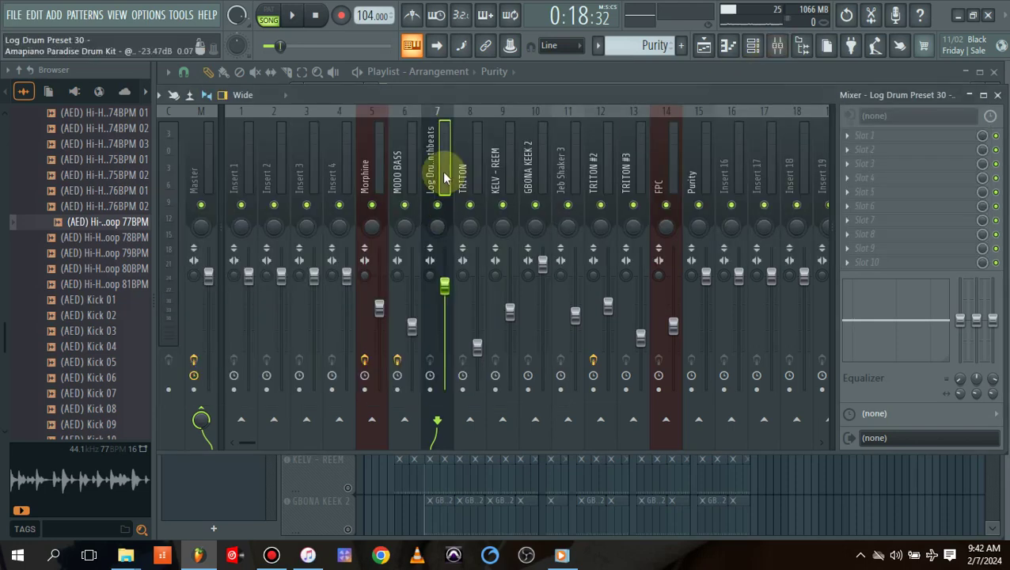
click(857, 179)
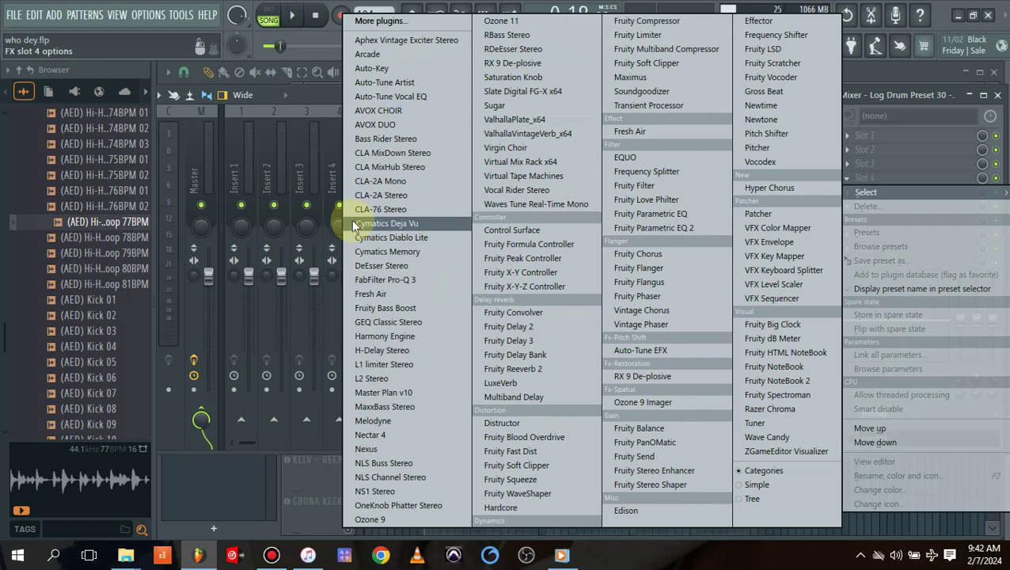
click(551, 76)
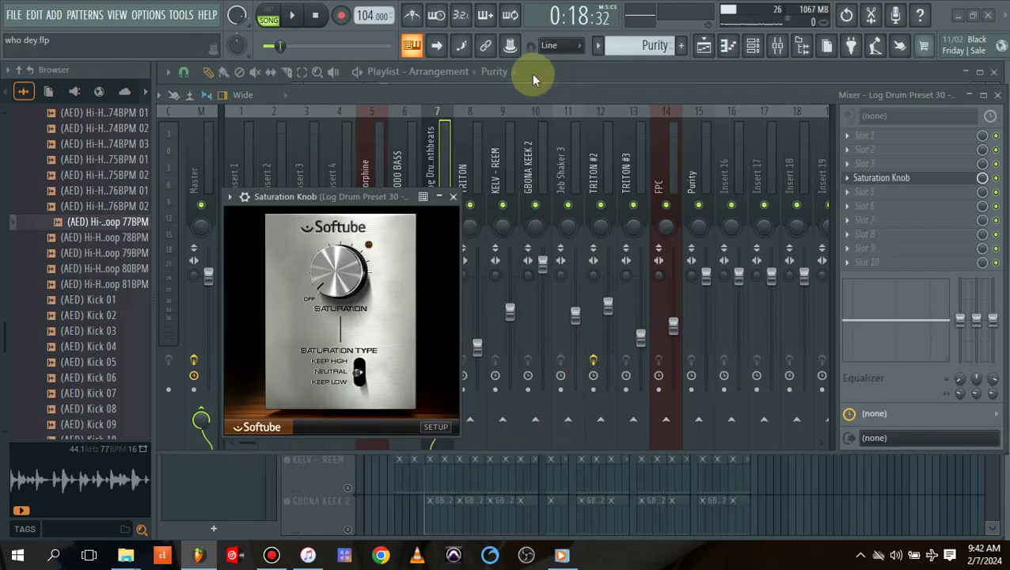
drag(326, 196, 360, 199)
- While the log drum plays, set Saturation to 3.5 and the saturation type to Keep High, and close the plugin
key(space)
drag(369, 269, 379, 210)
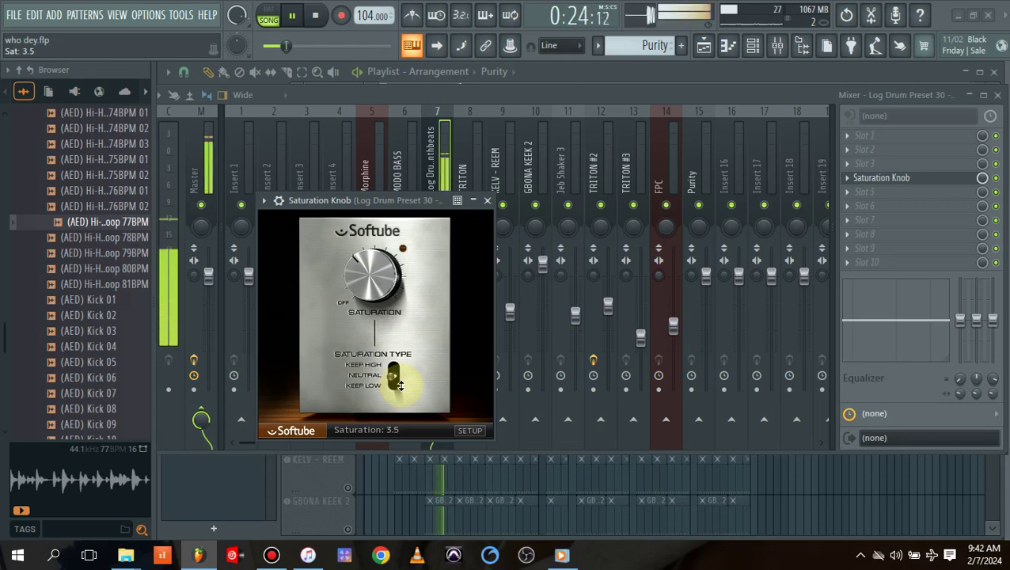
drag(392, 376, 388, 348)
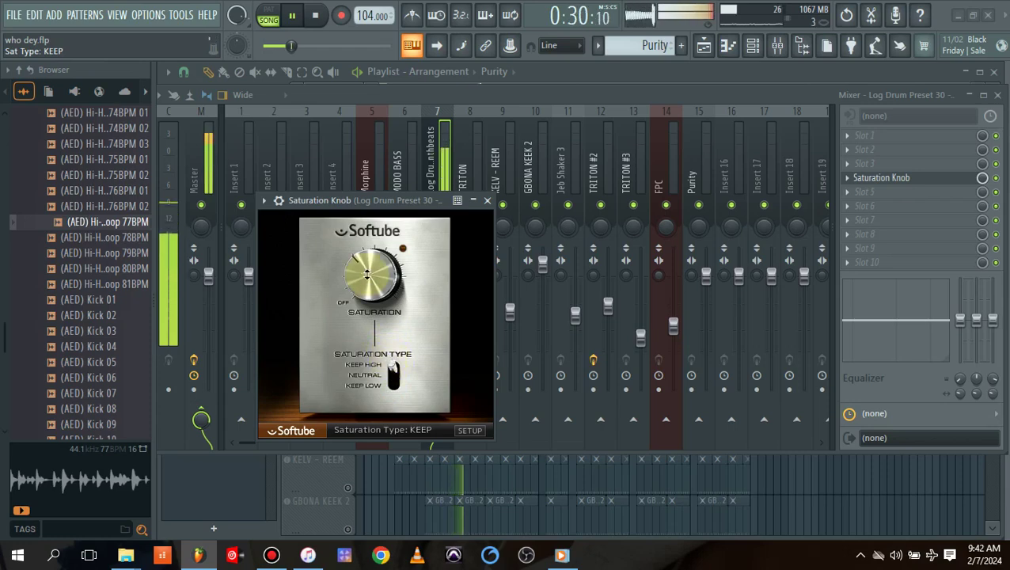
drag(364, 201, 384, 199)
key(space)
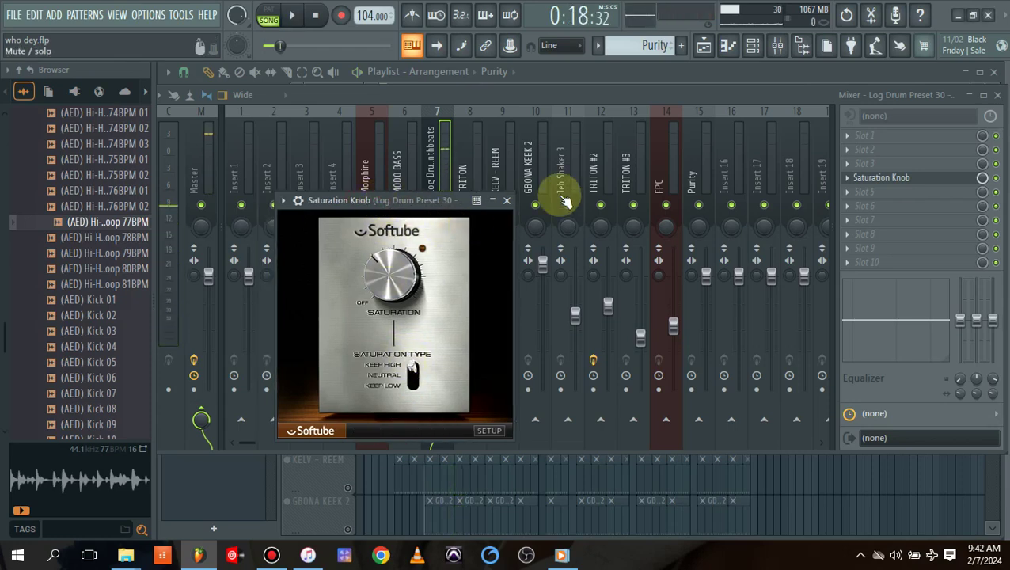
click(507, 200)
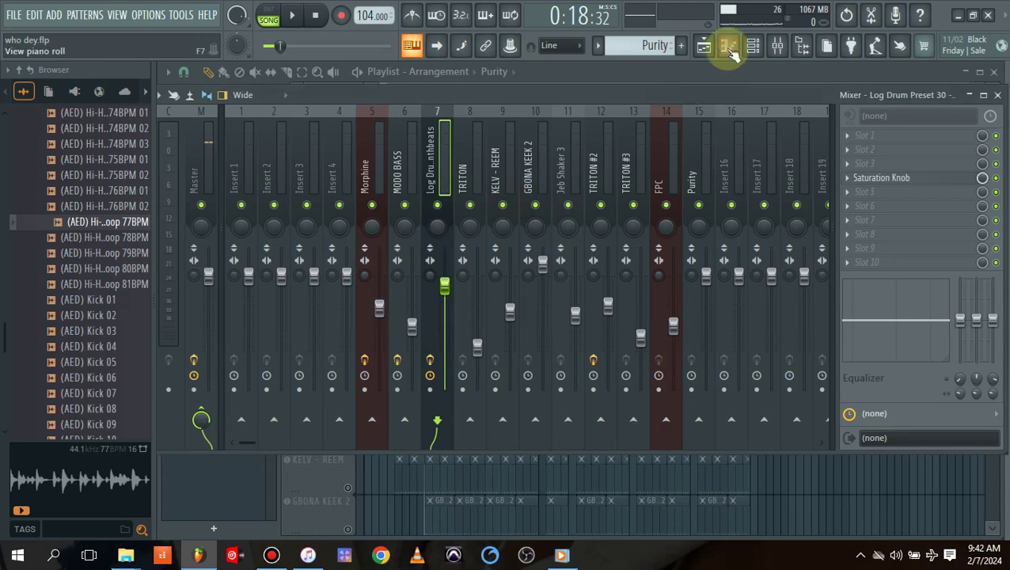
- Solo the GBONA KEEK 2 track in the playlist and audition it
click(704, 47)
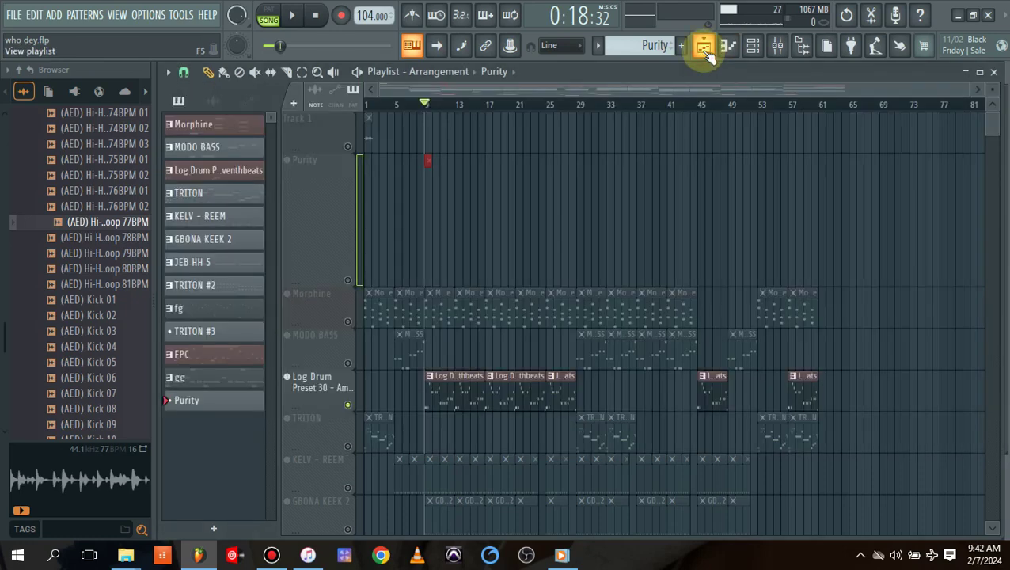
drag(988, 130, 990, 141)
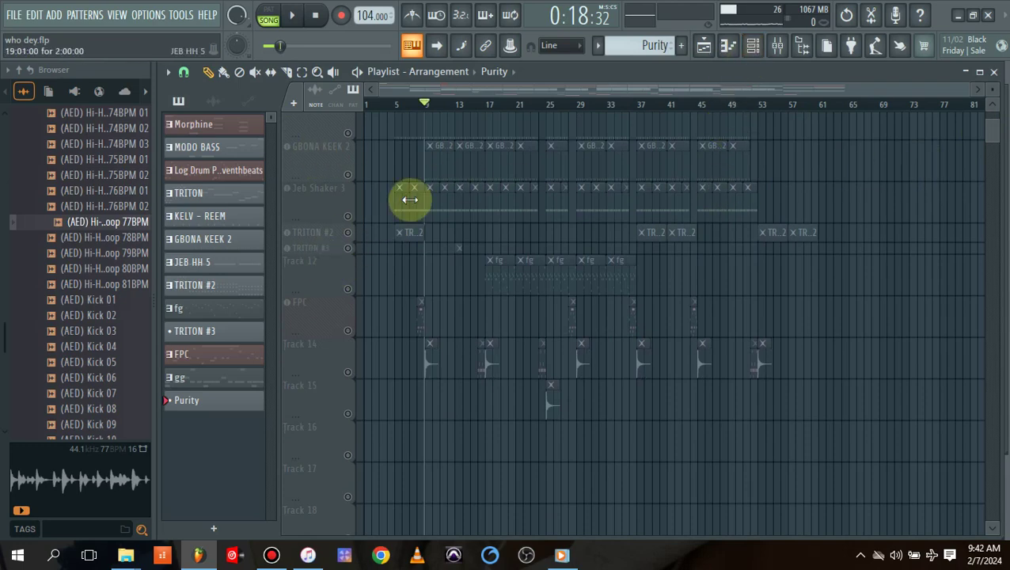
click(347, 175)
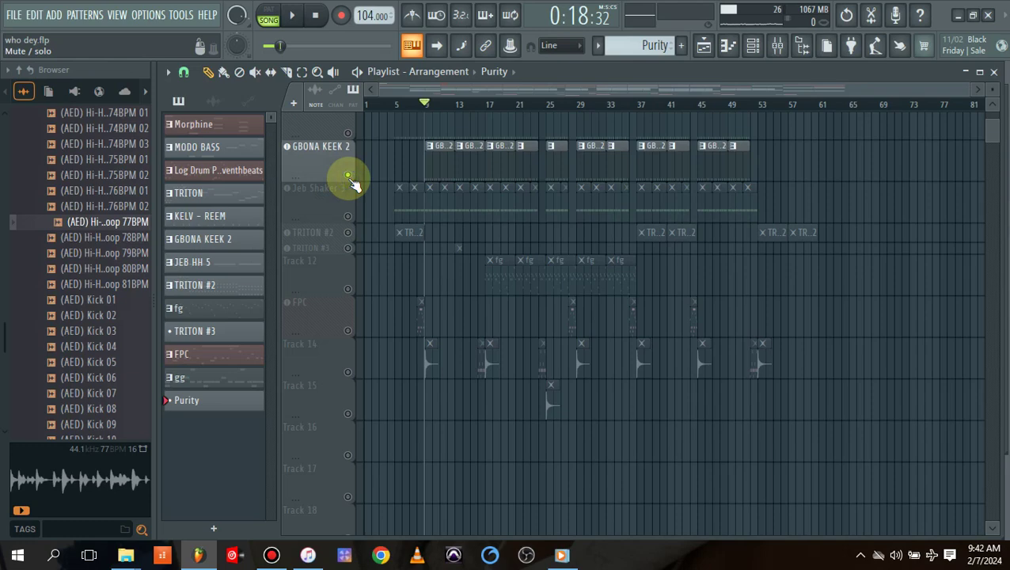
key(space)
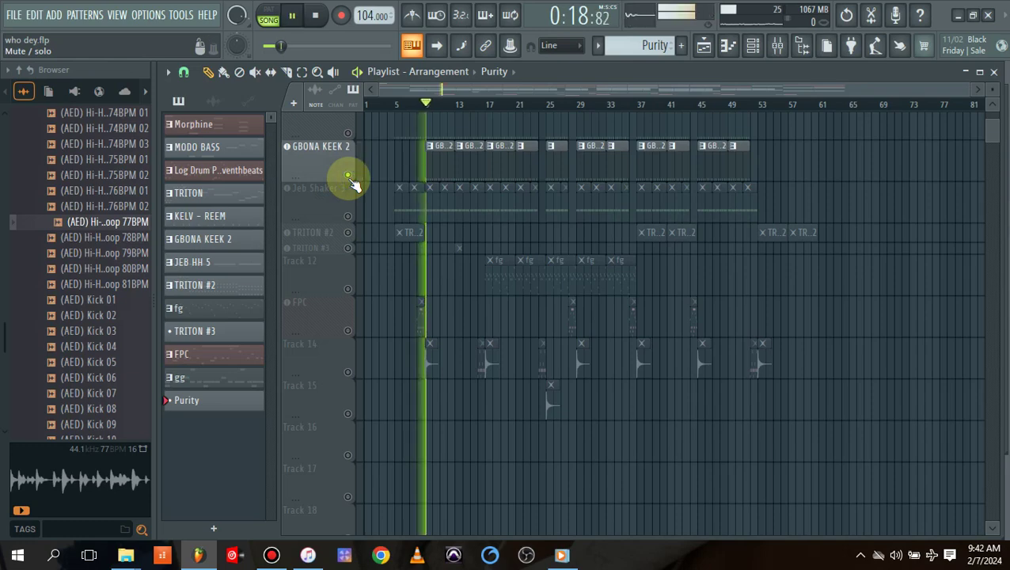
key(space)
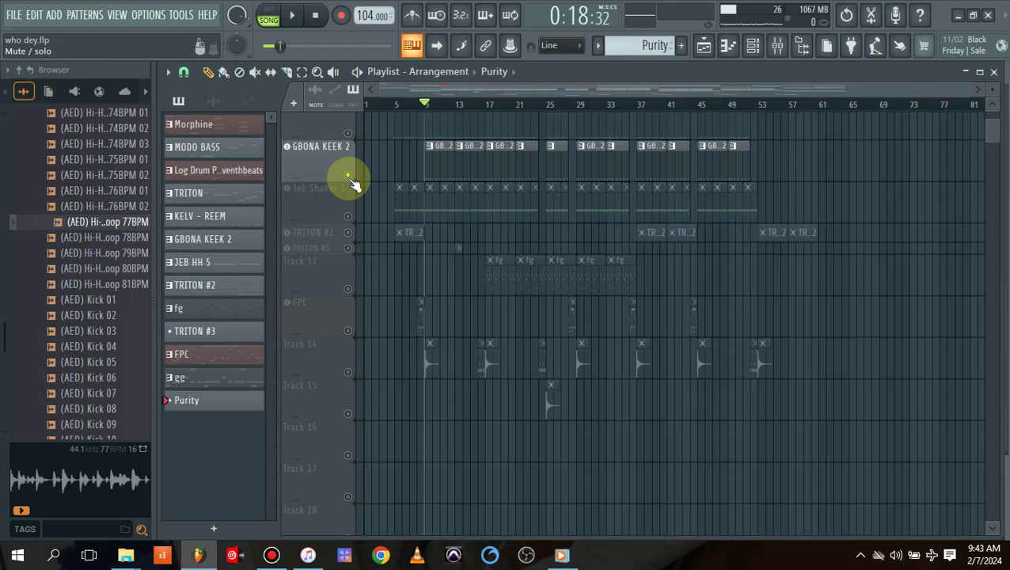
- Find the TCustomz drum kits in the browser and preview the kick sample in the Change Yo..d drumkit
drag(5, 244, 8, 463)
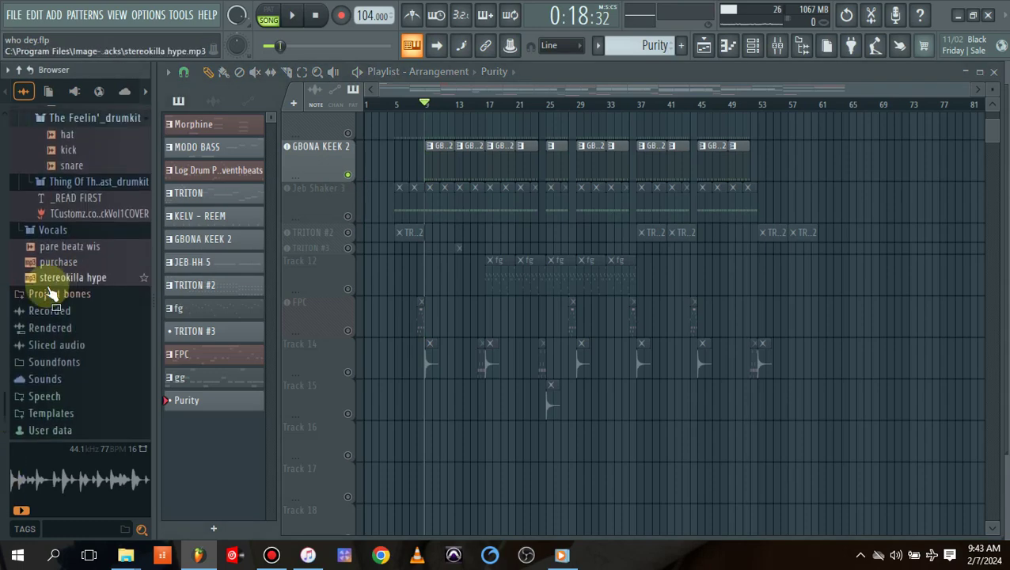
mouse_move(11, 384)
mouse_down()
mouse_move(11, 320)
mouse_move(11, 386)
mouse_up()
click(84, 327)
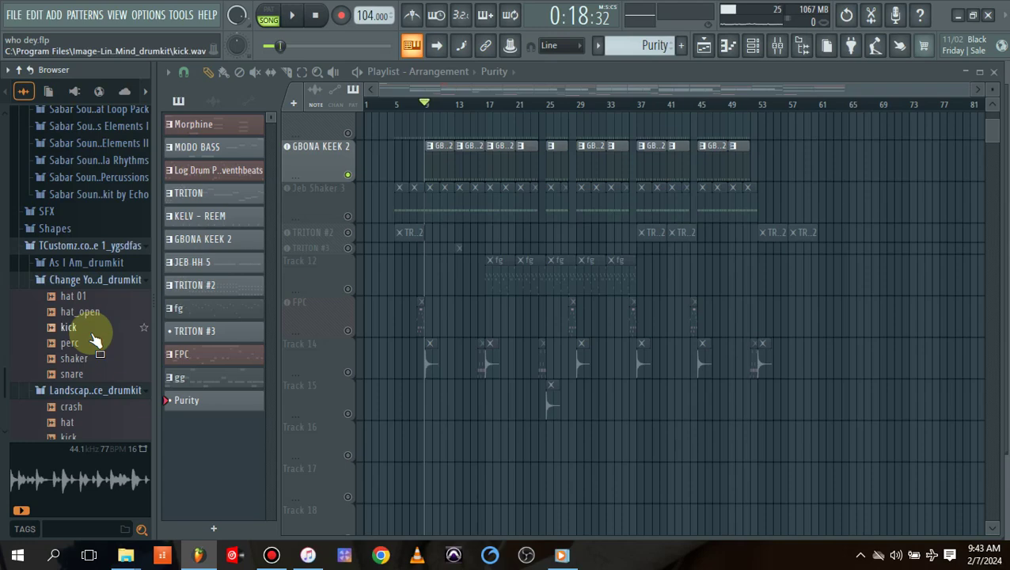
key(space)
key(space)
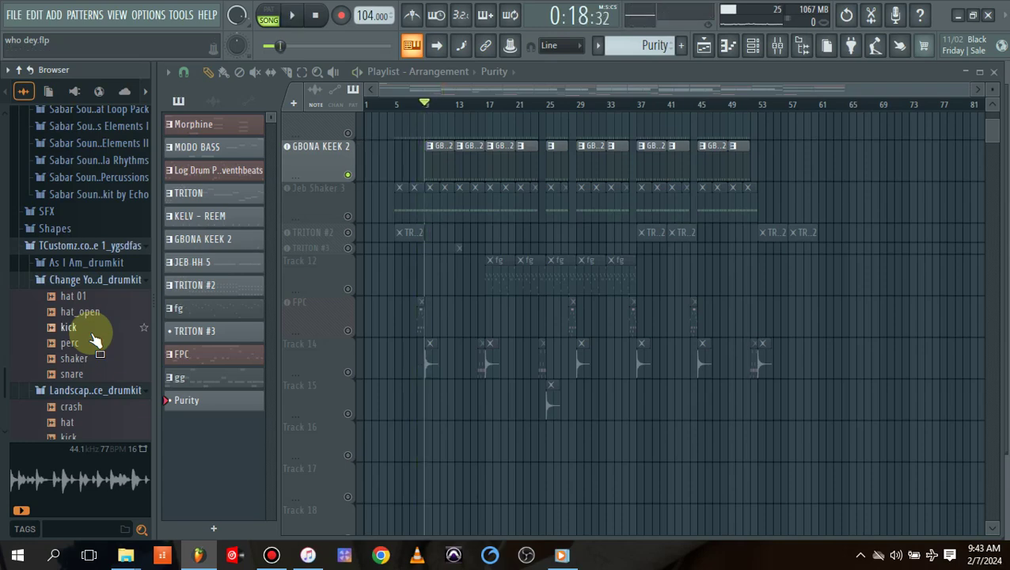
click(72, 329)
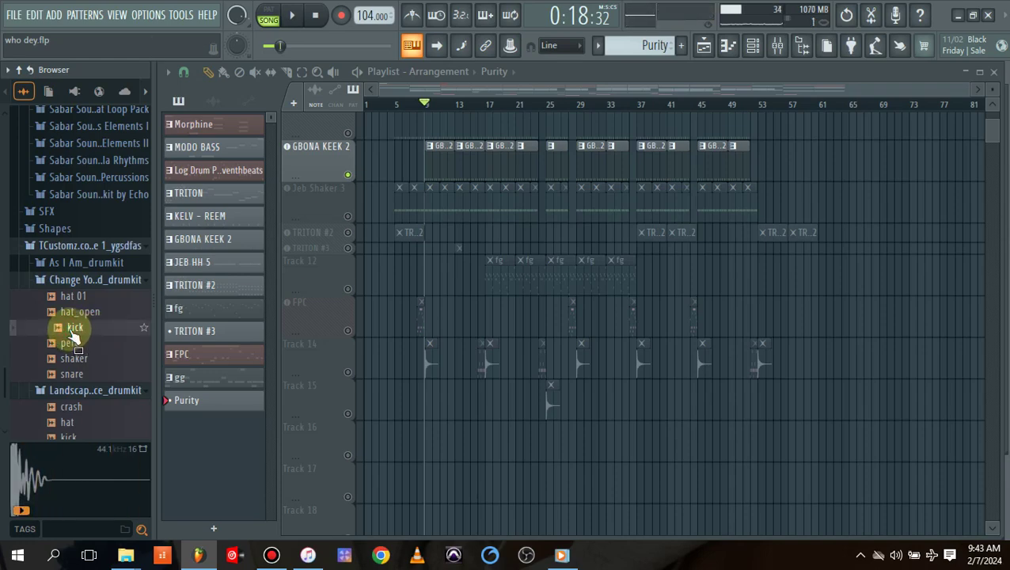
- Preview the kicks of the Landscap..ce, Look No Further and Never Be..ee drumkits, plus the Never Be..ee snare
scroll(10, 370, down, 3)
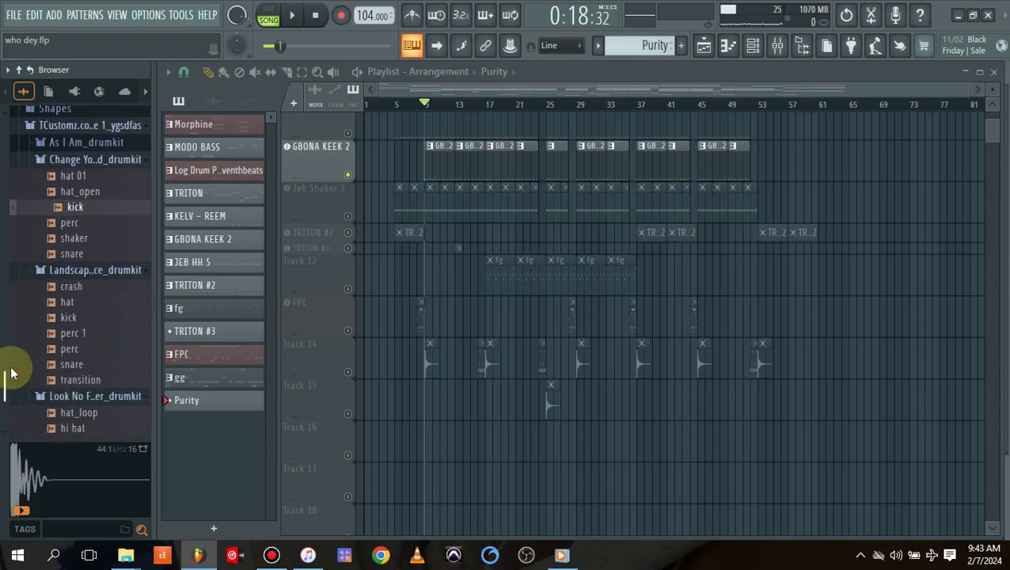
click(79, 317)
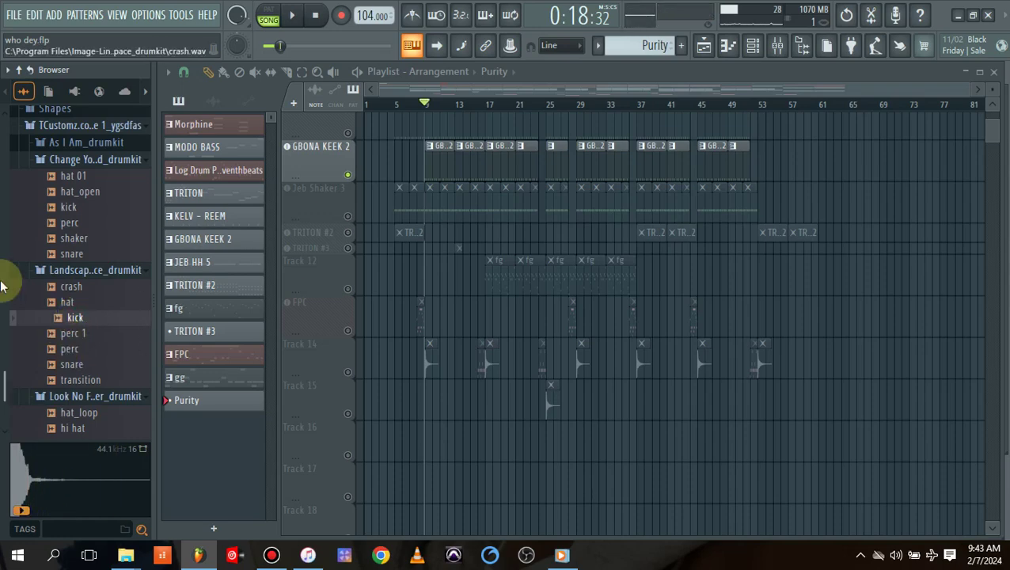
scroll(5, 380, down, 3)
click(74, 326)
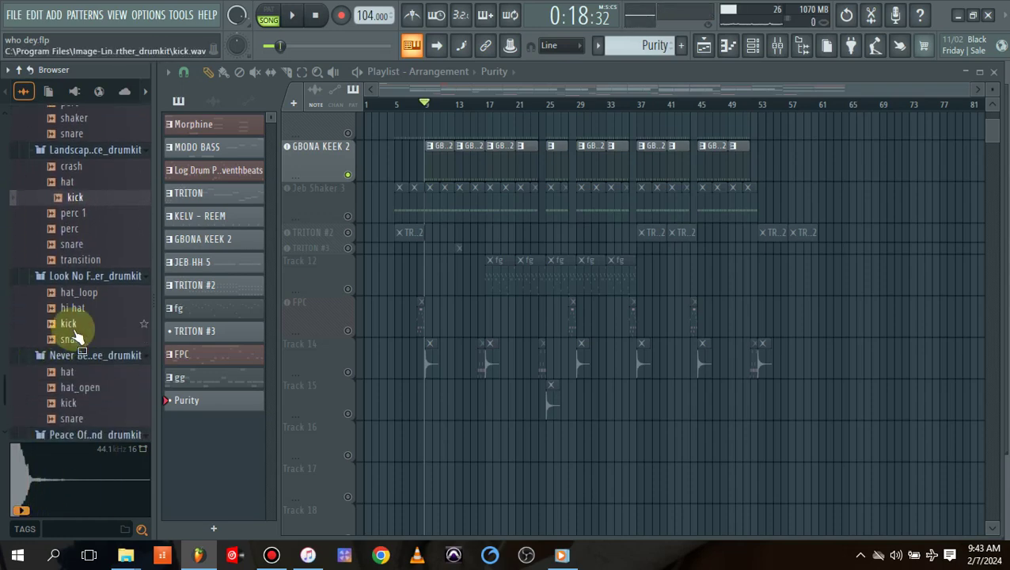
click(76, 405)
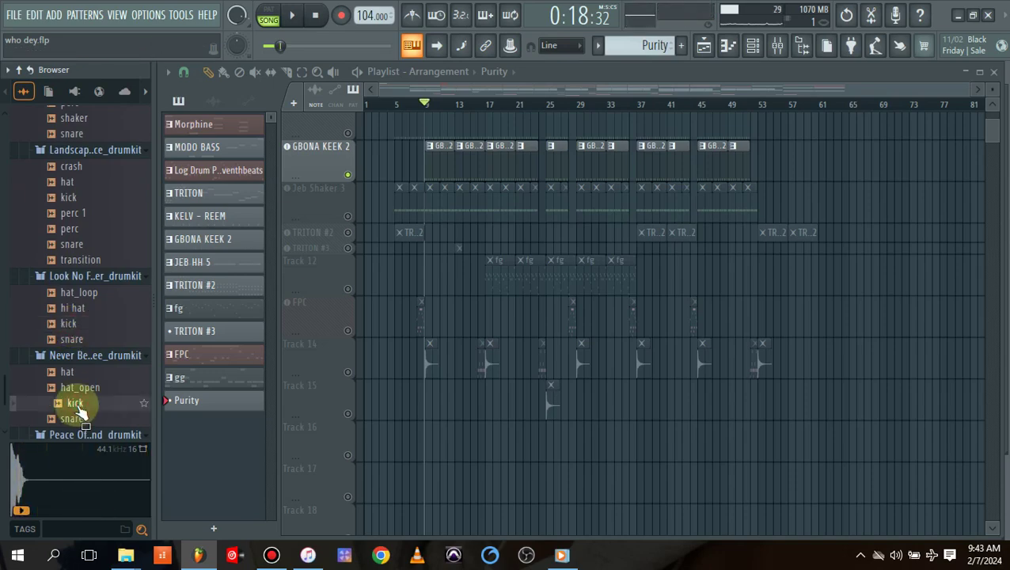
click(78, 420)
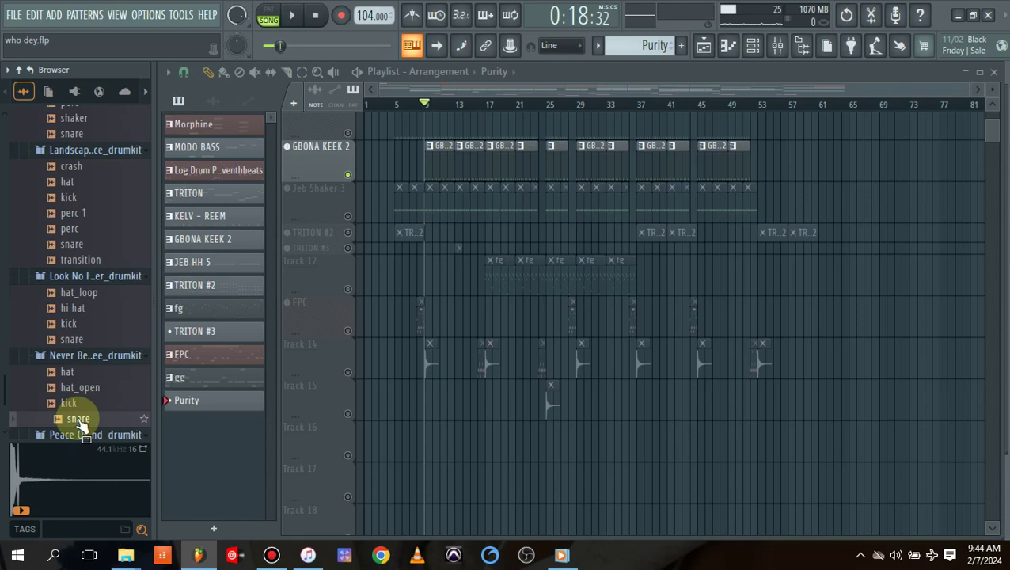
- Solo and audition the KELV - REEM track, and preview the snare sample in the Landscap..ce drumkit
click(348, 133)
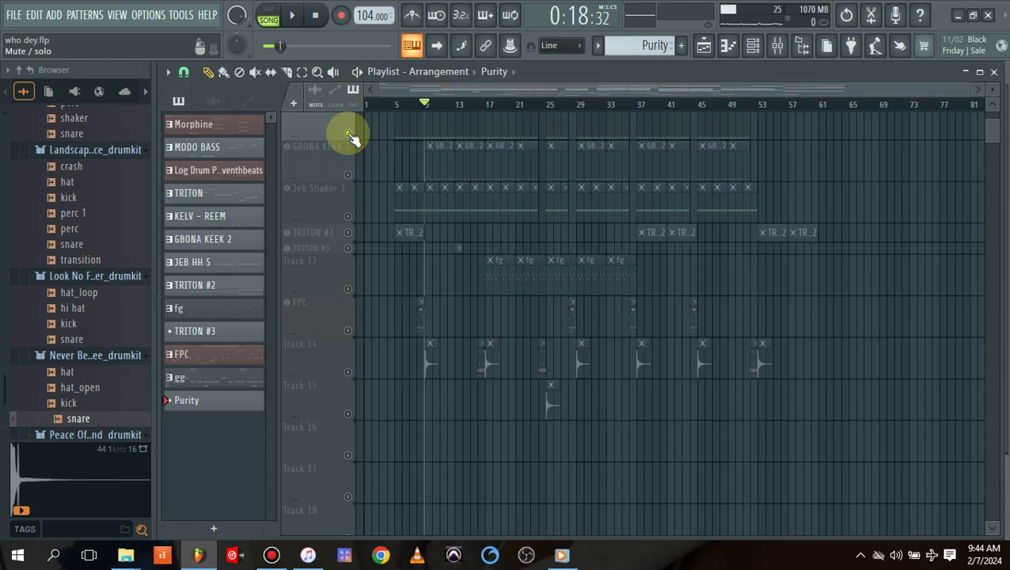
scroll(994, 125, up, 5)
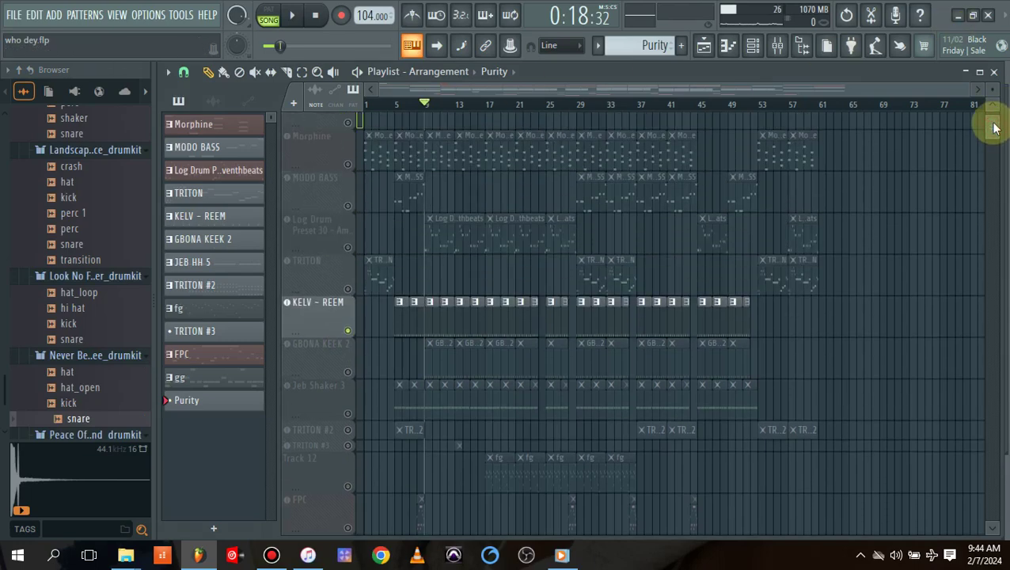
key(space)
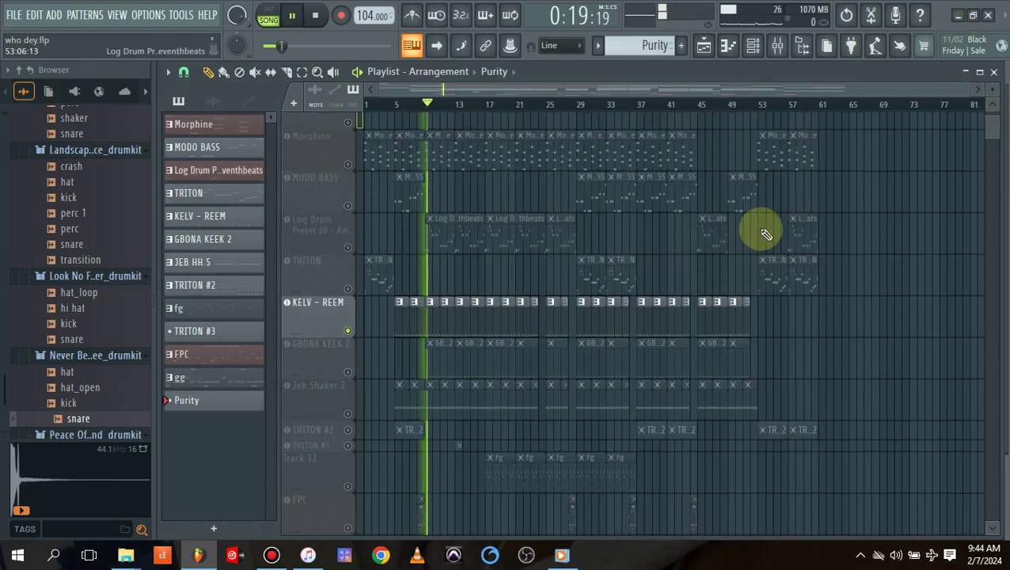
key(space)
click(77, 245)
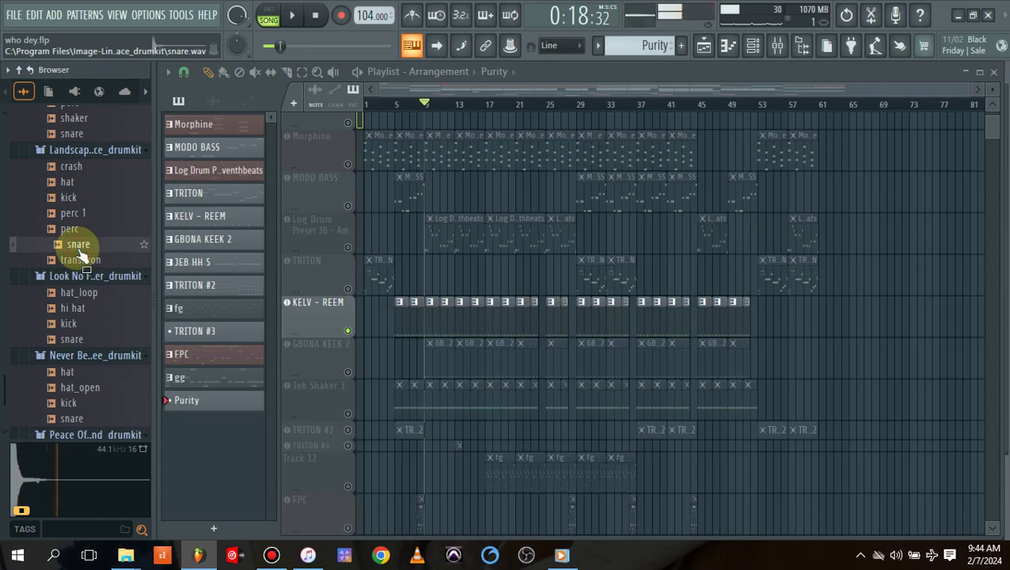
- Find the Kanzii Beats AfroBeats drum kit under afro pacs in the browser and preview the Plot Rim sample from its Rims folder
drag(7, 192, 3, 95)
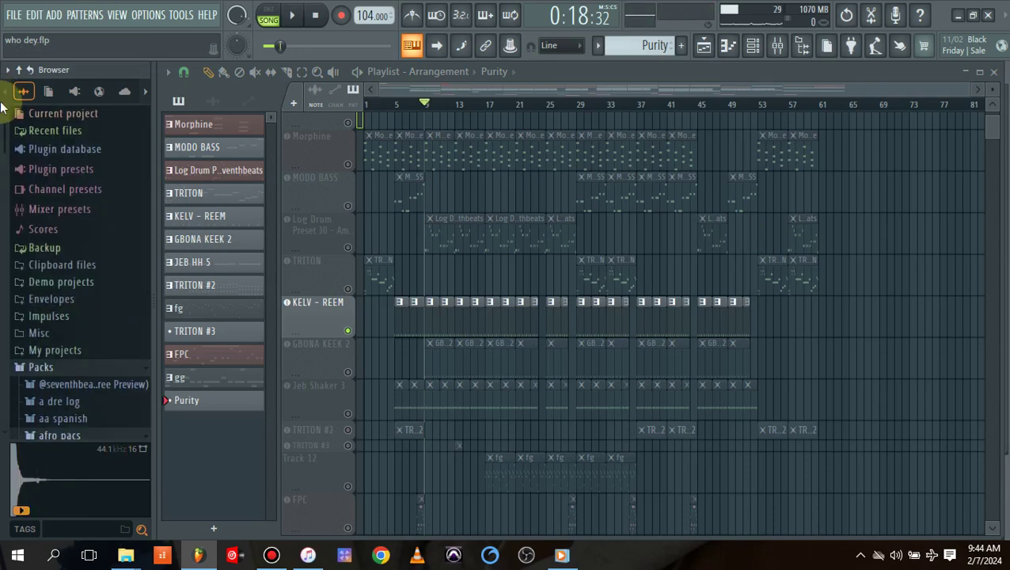
scroll(6, 138, down, 5)
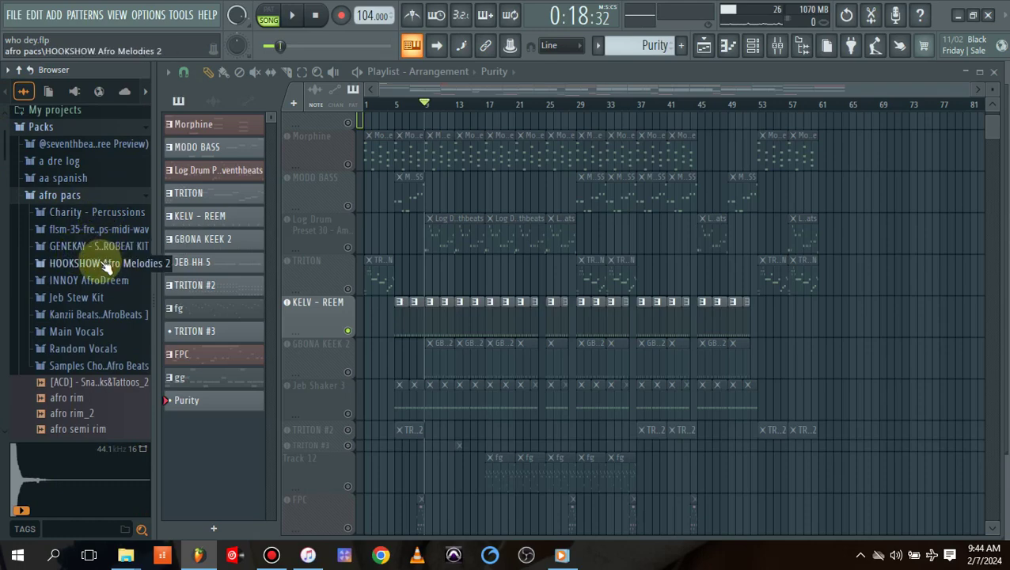
click(91, 315)
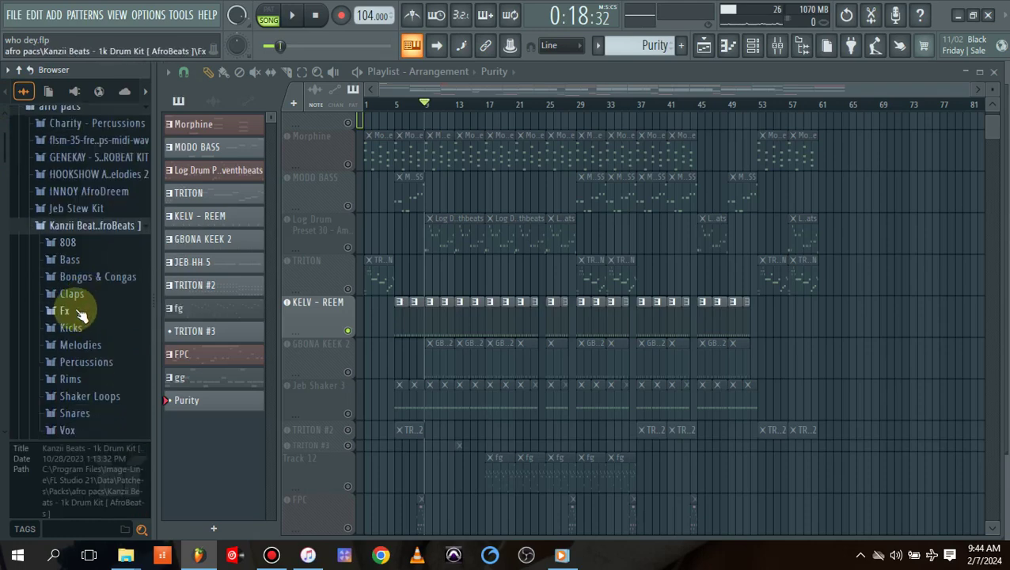
click(73, 380)
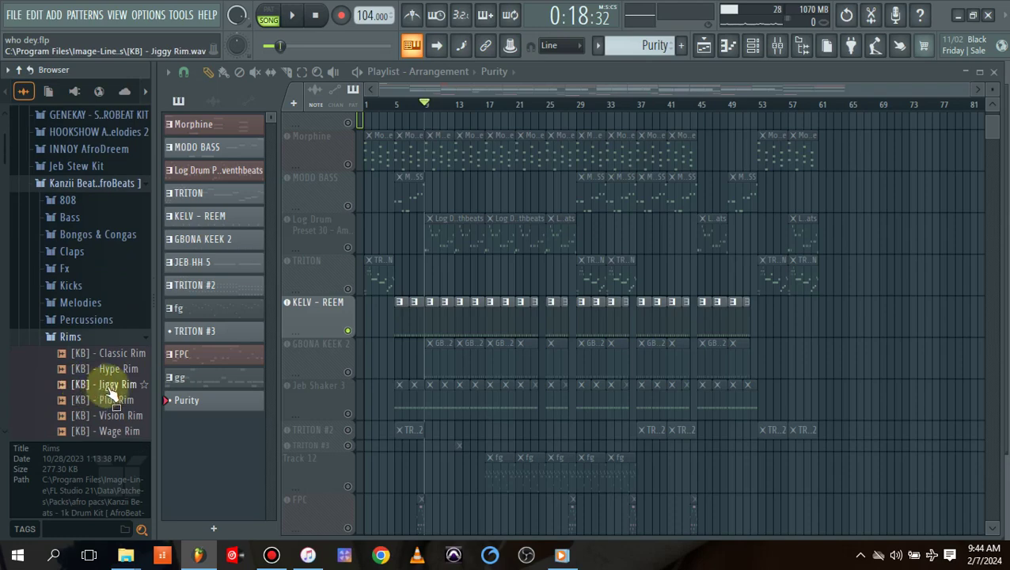
click(119, 401)
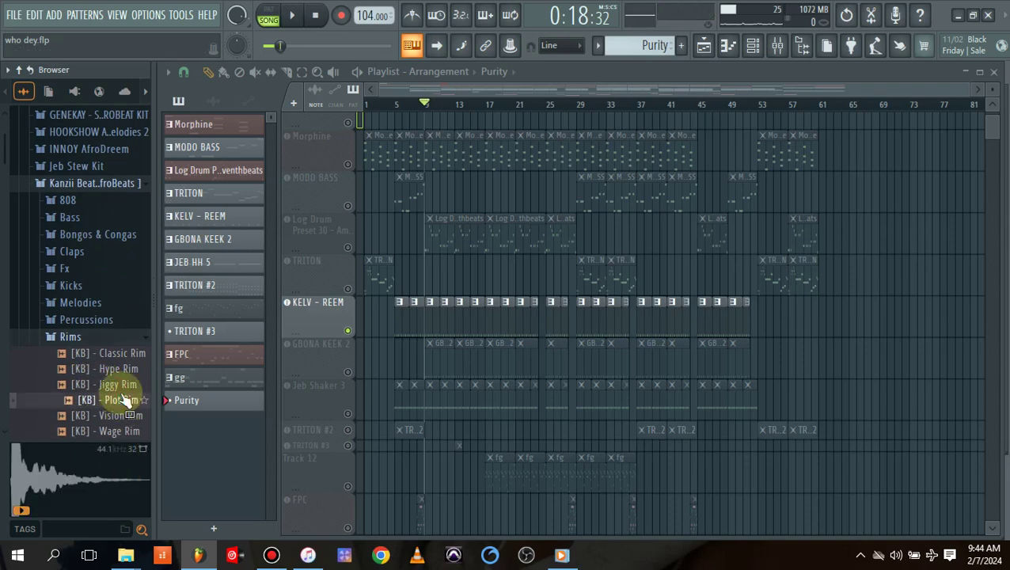
- Preview the Bongo 1, Bongo 2, Conga 1 and Conga 2 samples in the kit's Bongos & Congas folder
click(91, 236)
click(97, 251)
click(104, 266)
click(109, 282)
click(115, 297)
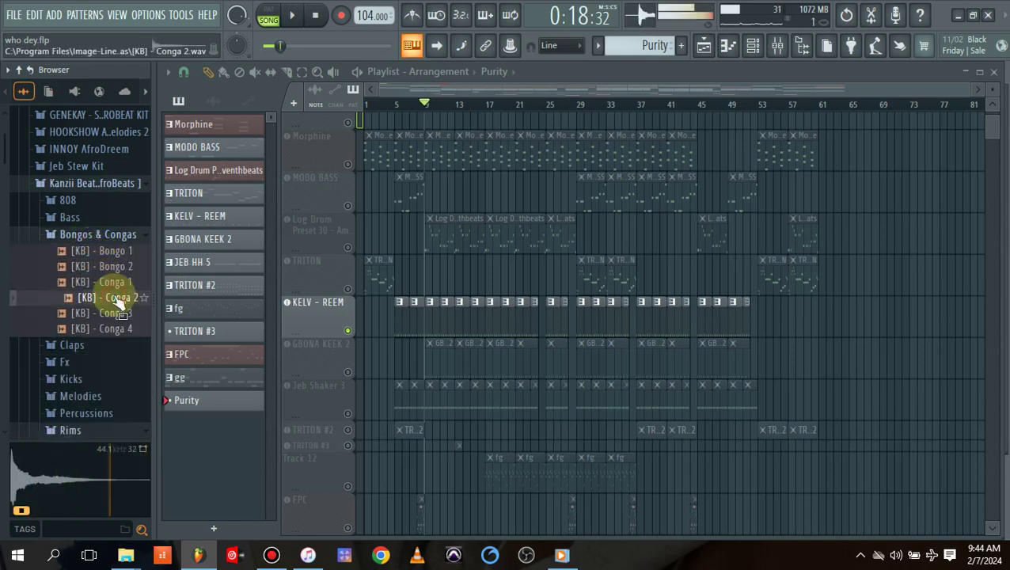
click(122, 283)
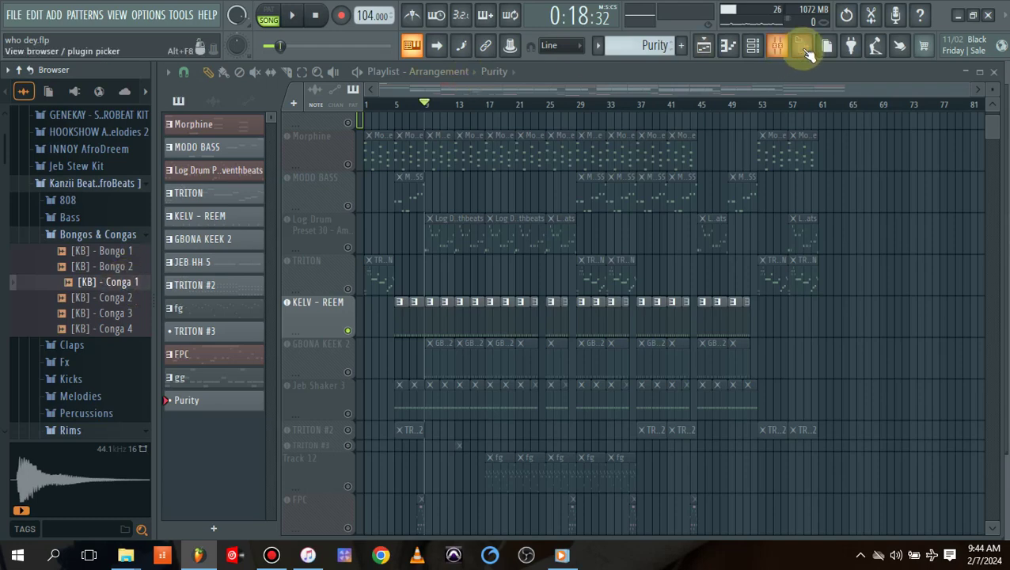
- Review the mixer tracks, and play the song in the playlist with the KELV - REEM track unsoloed so all tracks sound
click(778, 46)
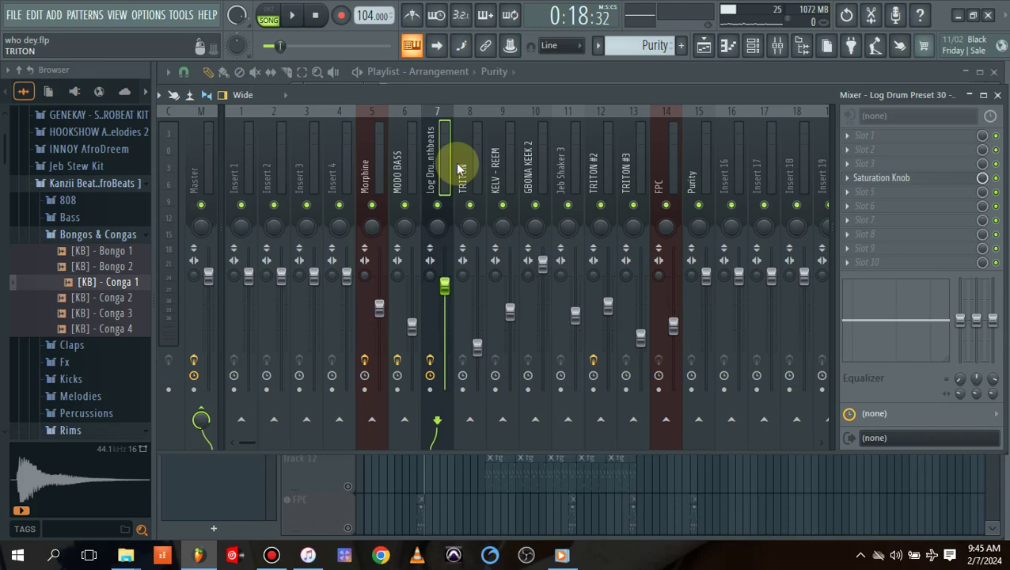
click(290, 16)
click(704, 45)
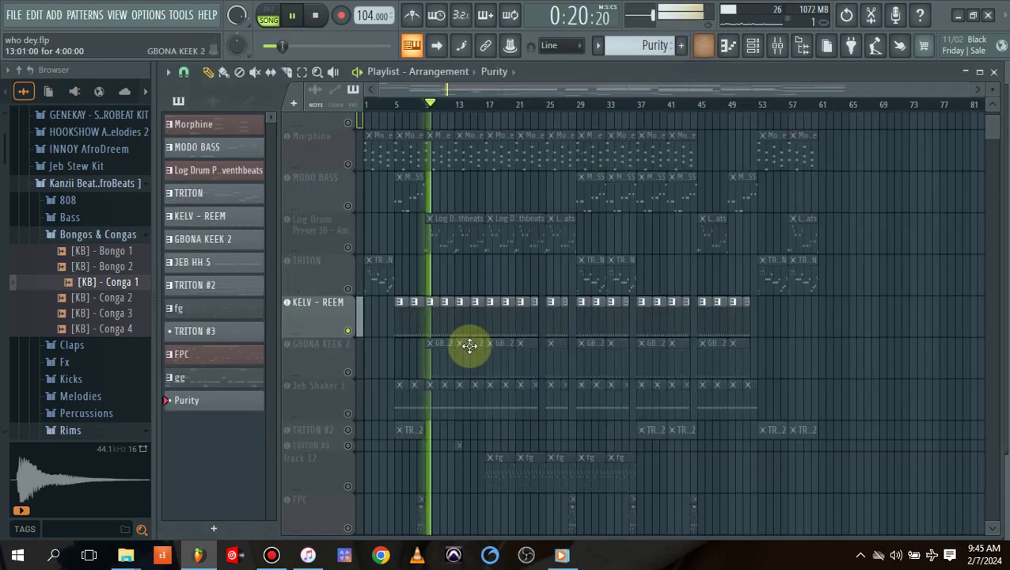
right_click(349, 331)
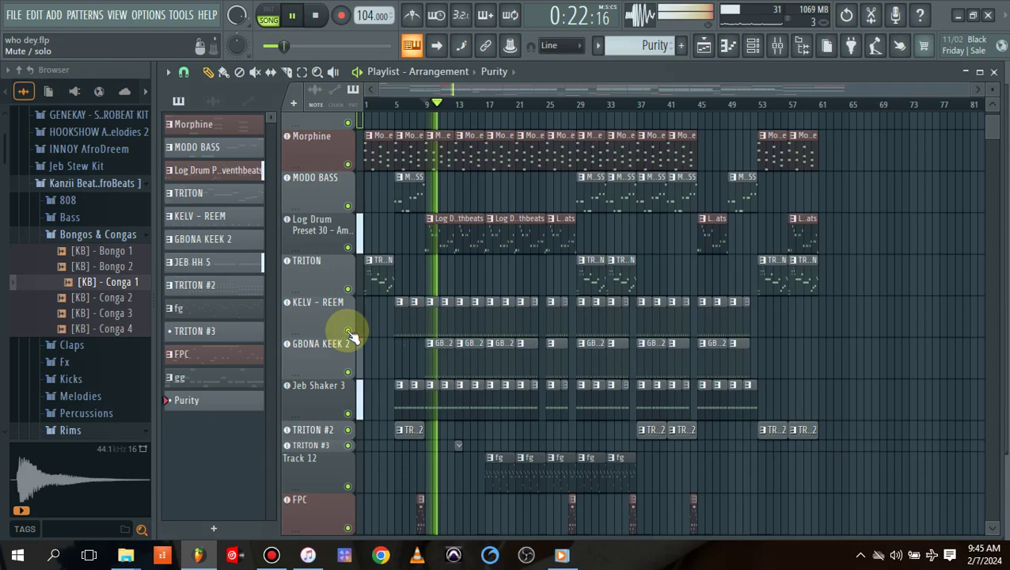